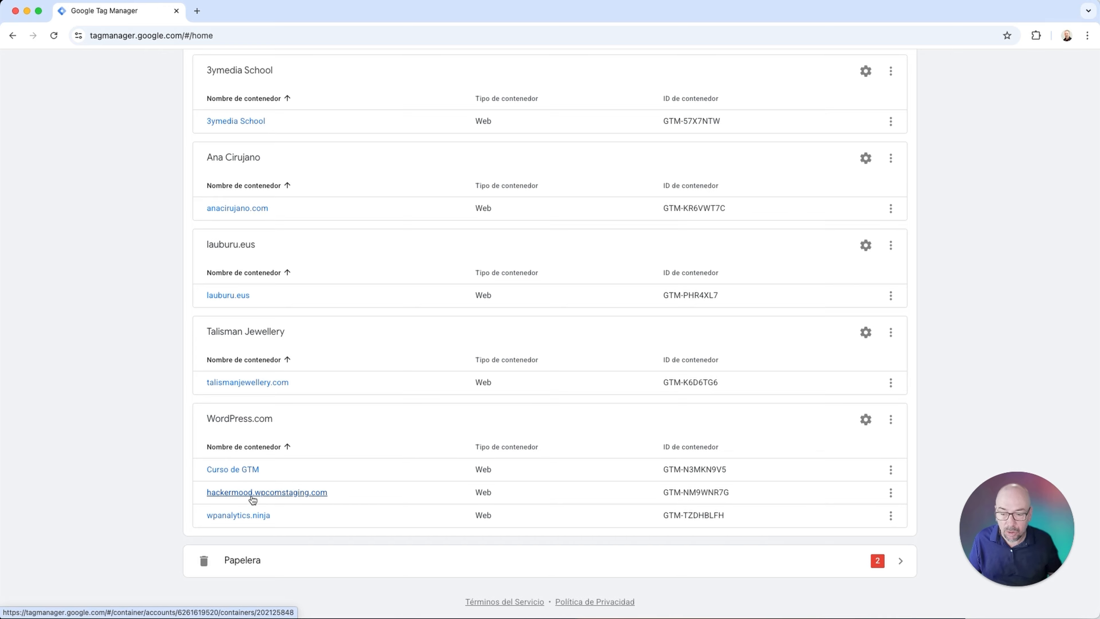
Step: Start a new workspace in the Curso de GTM container and name it "Implementación de GA4 ecommerce"
left_click(239, 469)
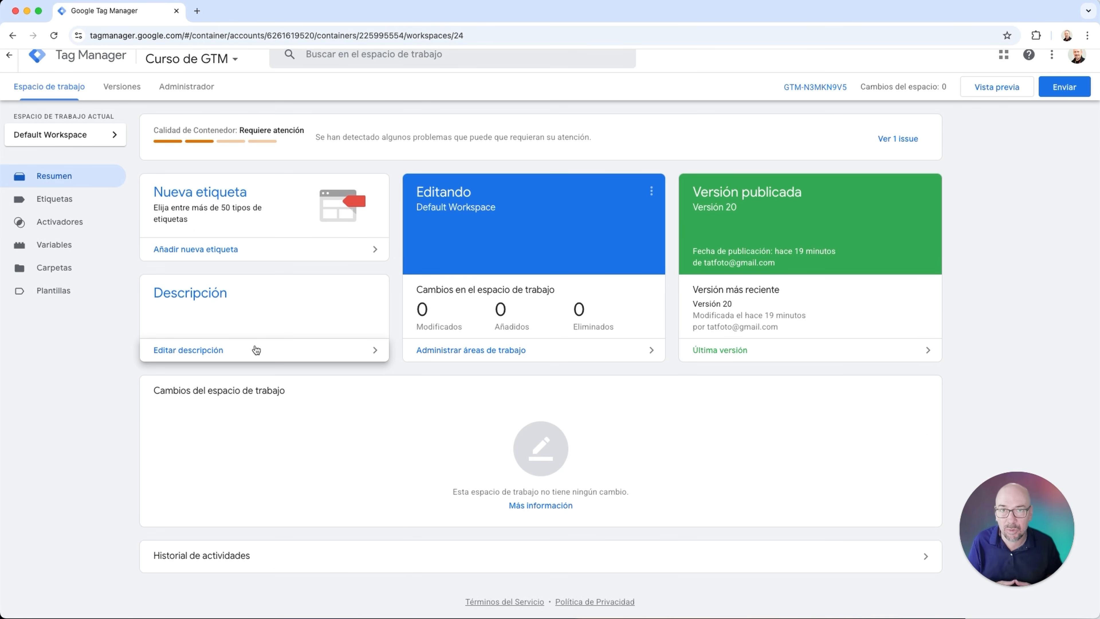
left_click(101, 136)
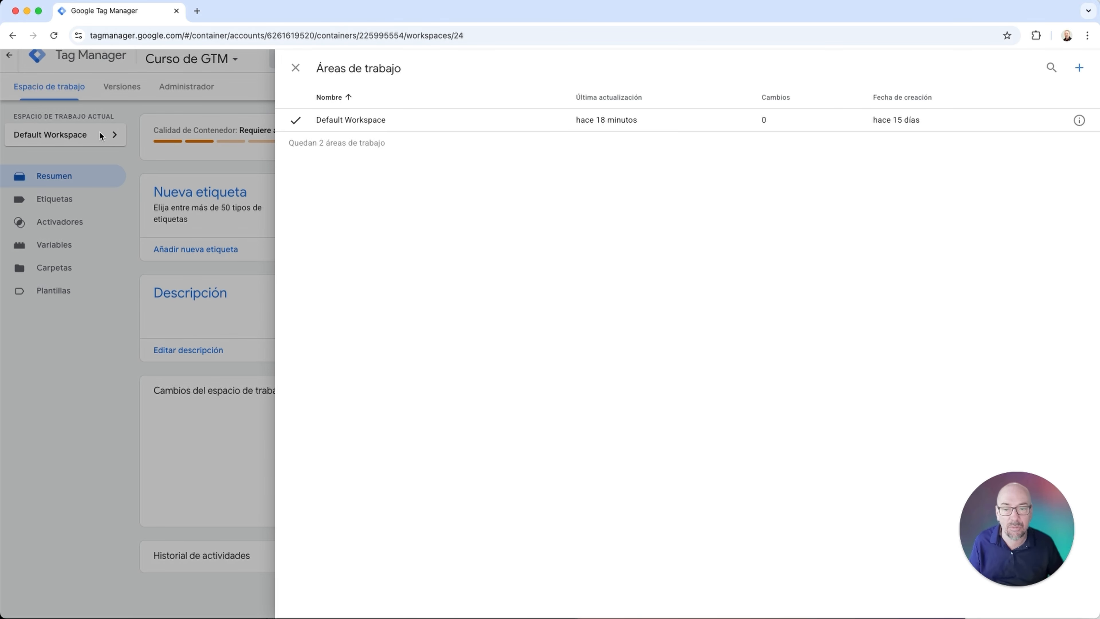
left_click(1080, 69)
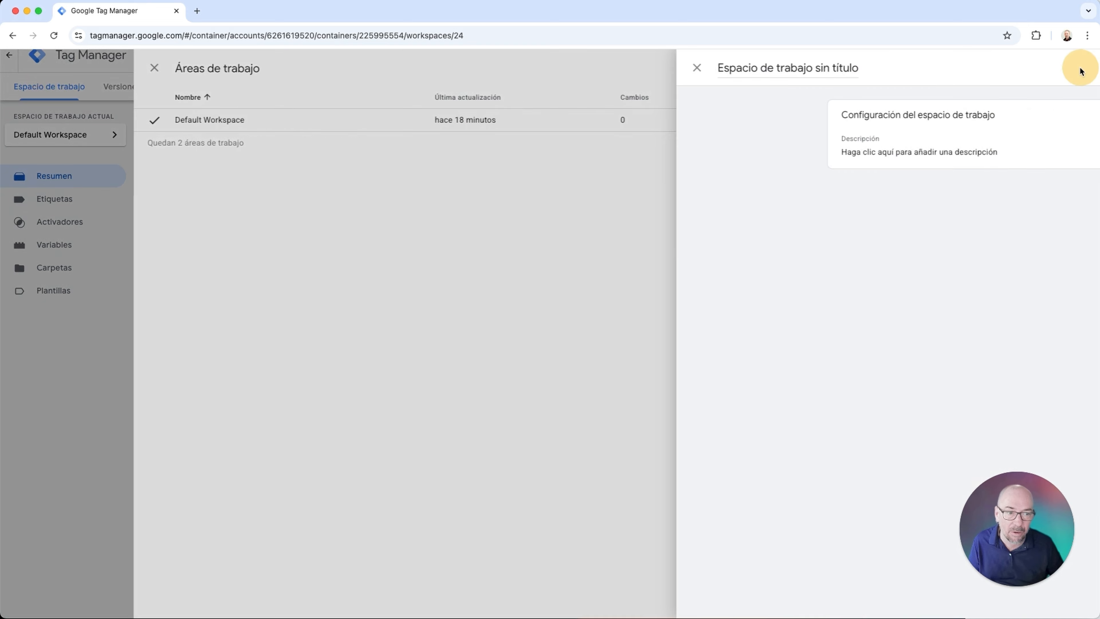
left_click(367, 67)
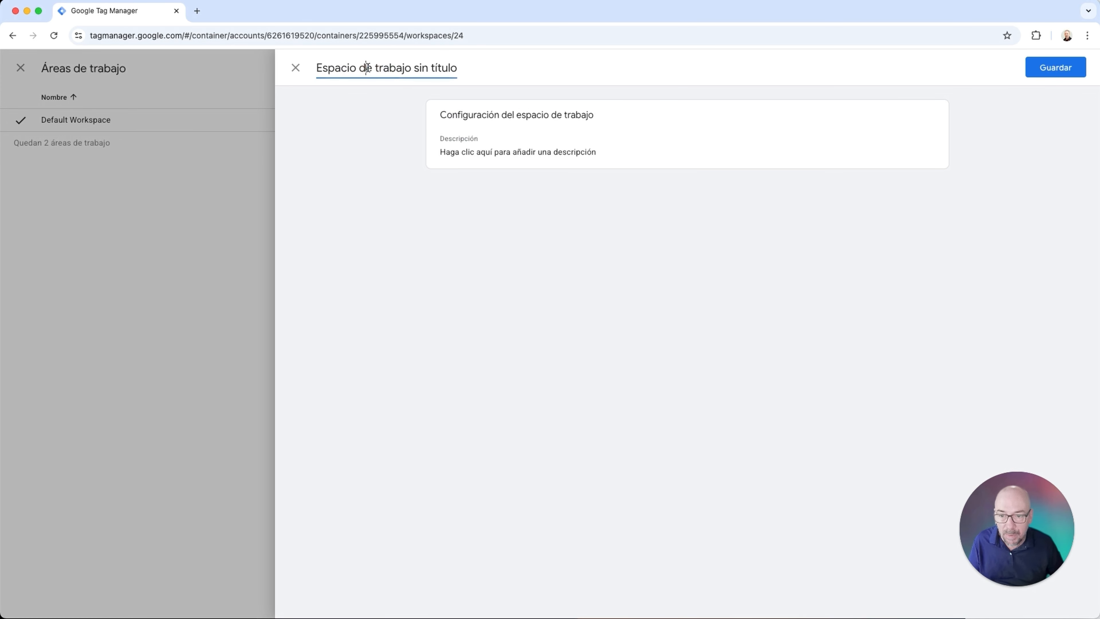
triple_click(367, 67)
type("Implementación de GA4 ecommerce")
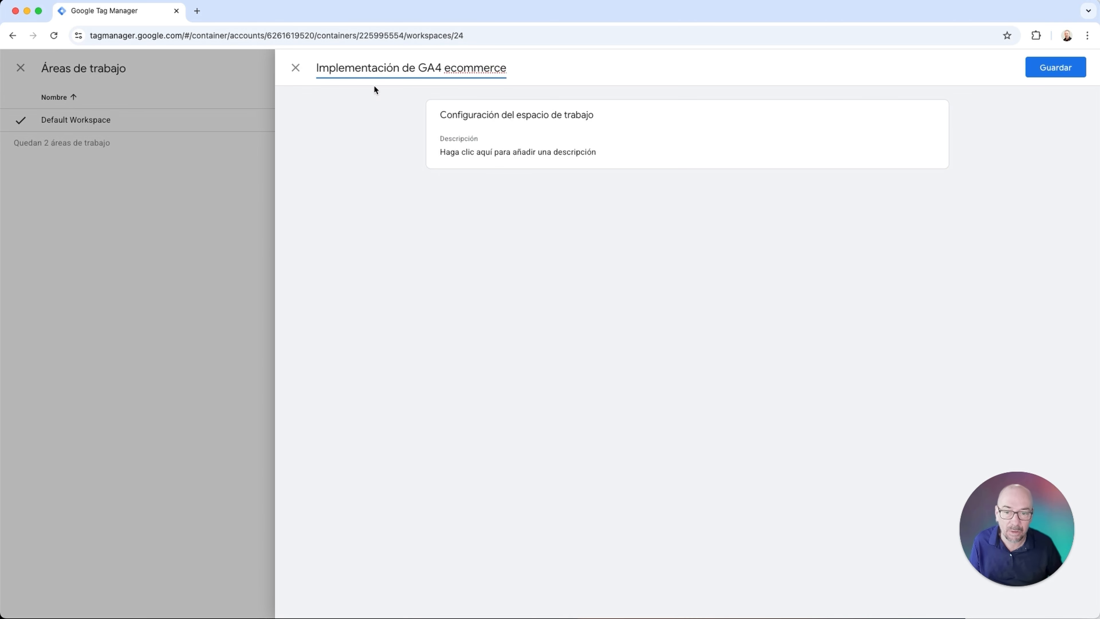
Step: Add the description "Aquí iría la descripción" to the new workspace and save it
left_click(529, 154)
left_click(514, 173)
type("Aquí iría la descripción")
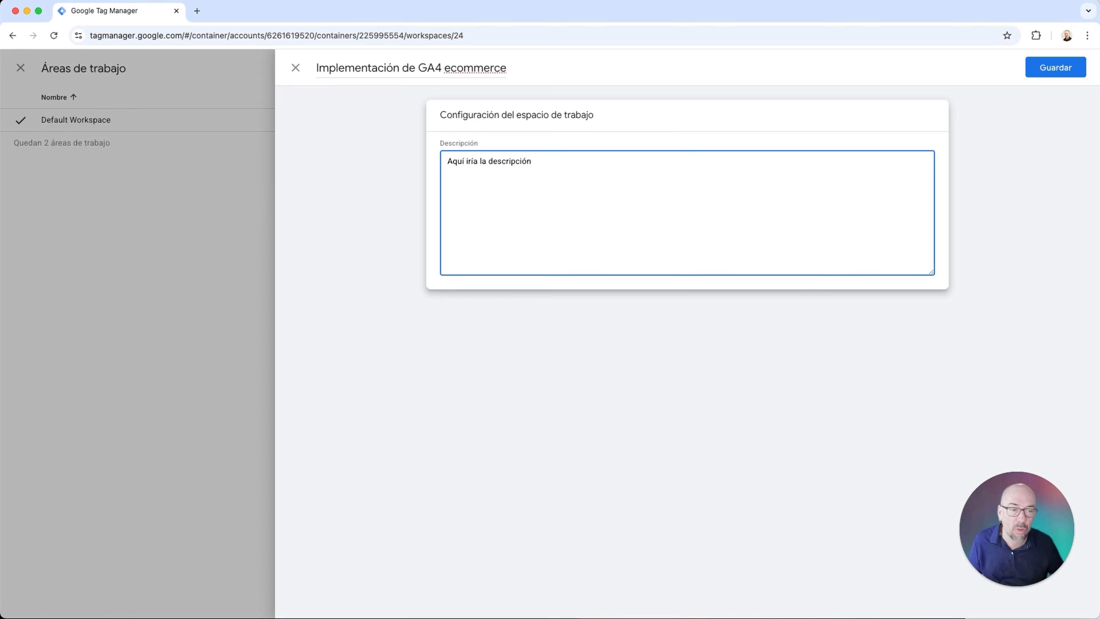
left_click(1058, 68)
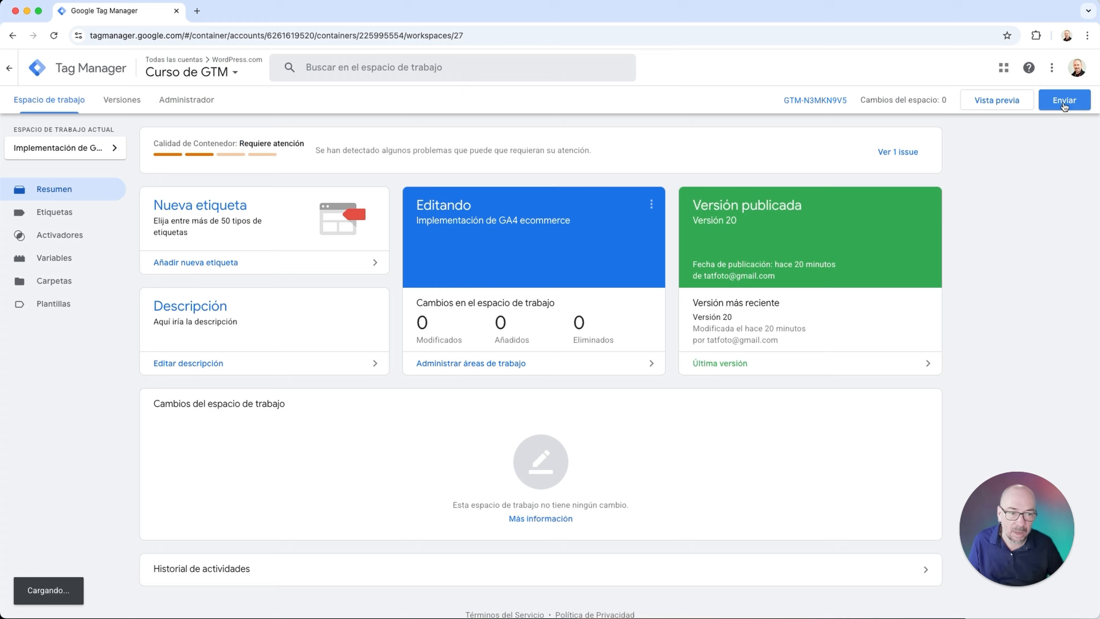
Step: Review the version name and description in the workspace's change submission form, and leave without publishing
left_click(1064, 101)
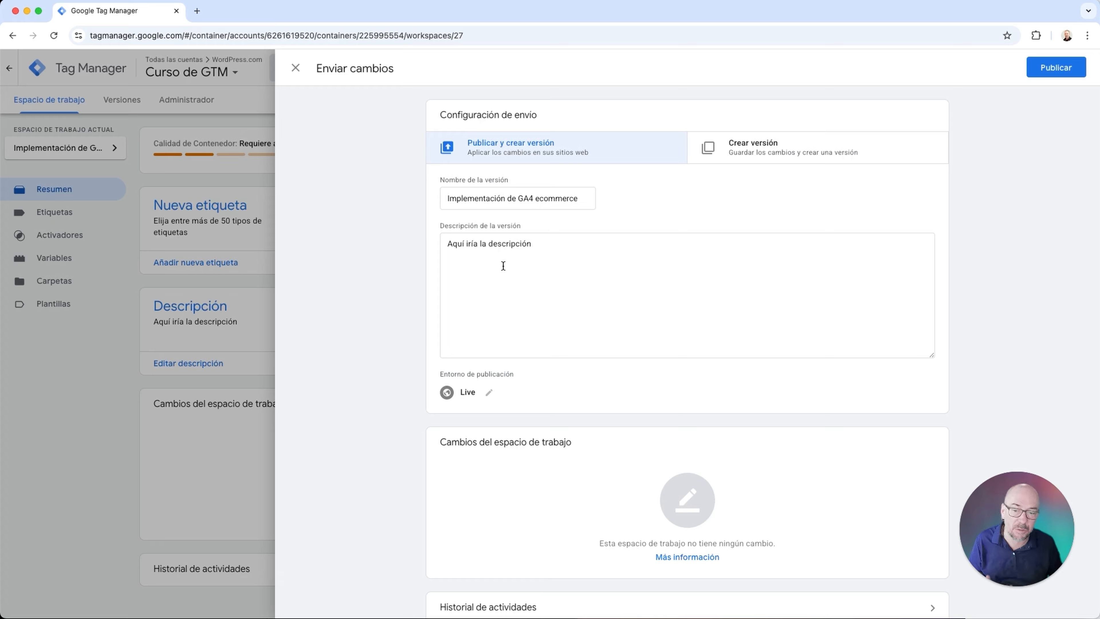
left_click_drag(555, 243, 444, 236)
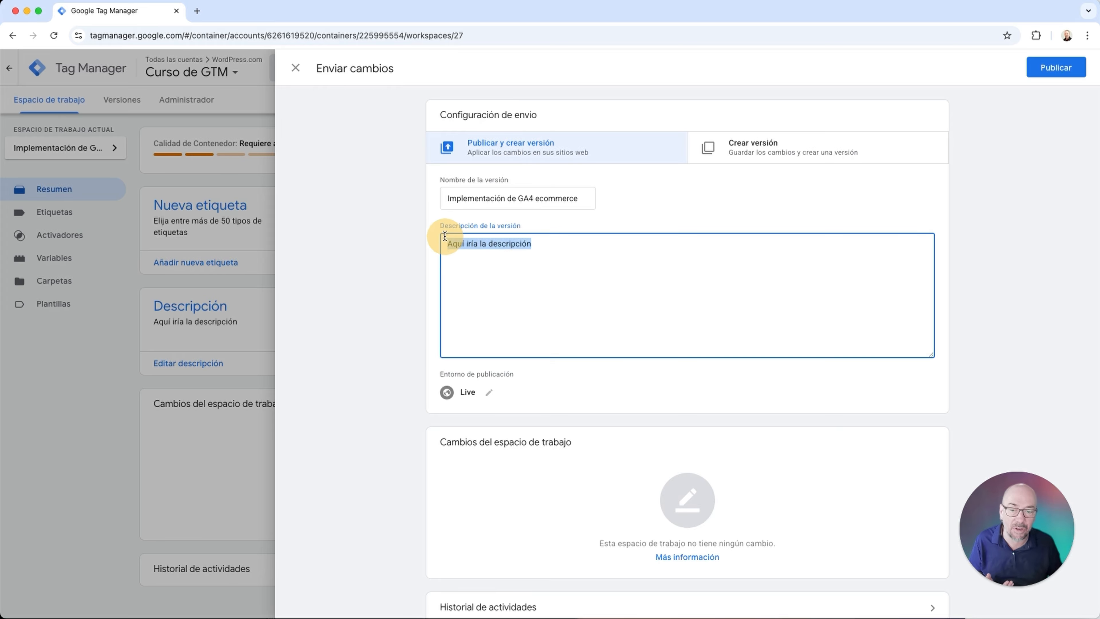
left_click(513, 283)
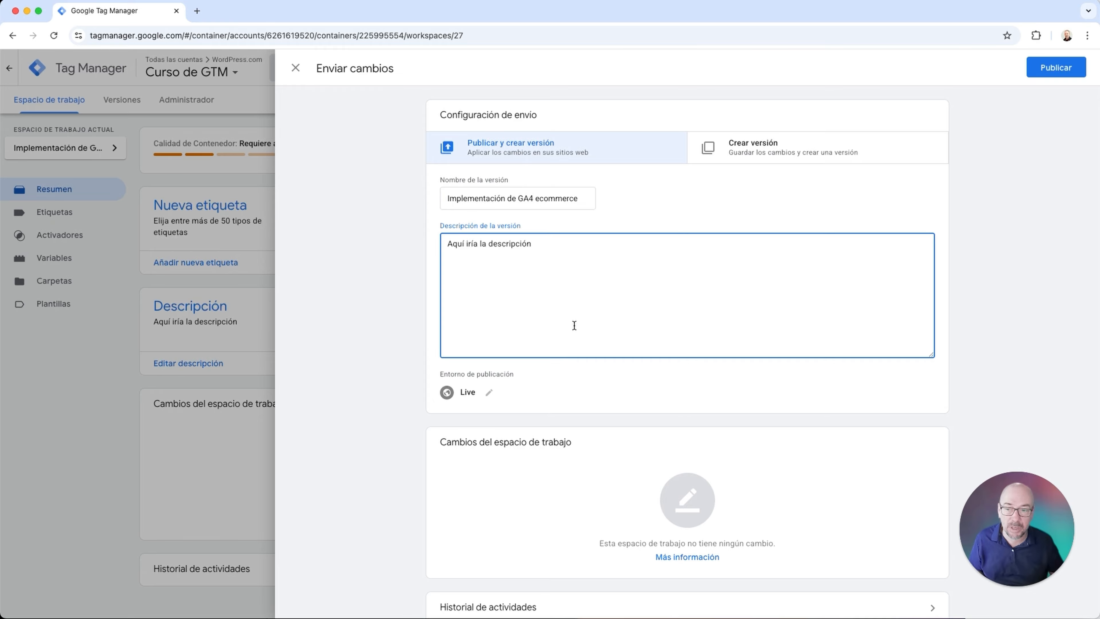
left_click(296, 68)
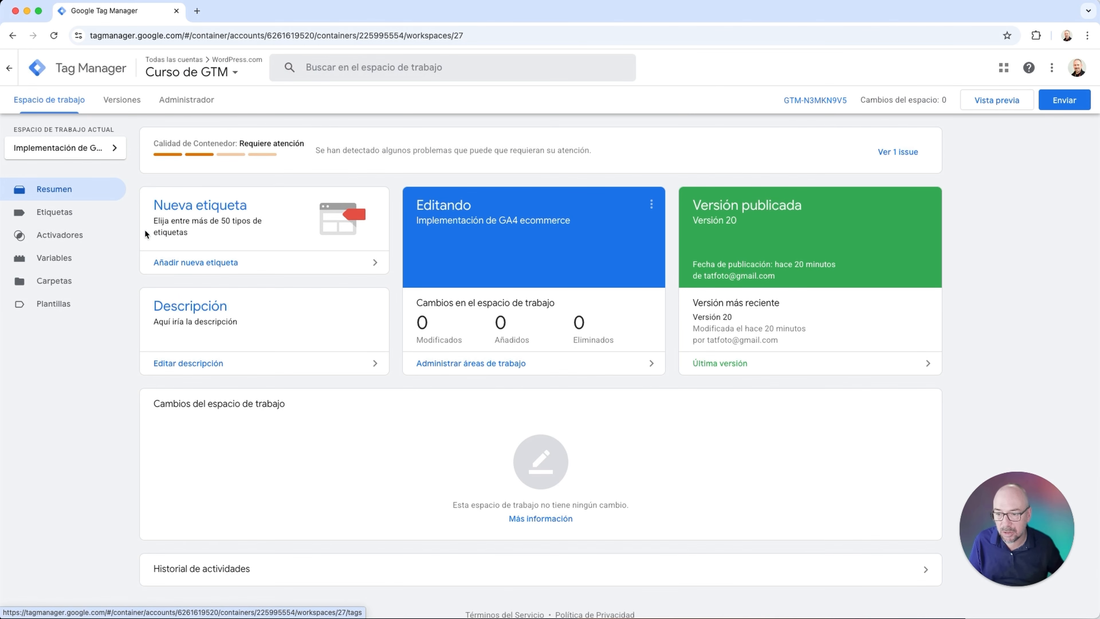
Step: Review the container's version history and its configured environments, and return to the workspace overview
left_click(119, 103)
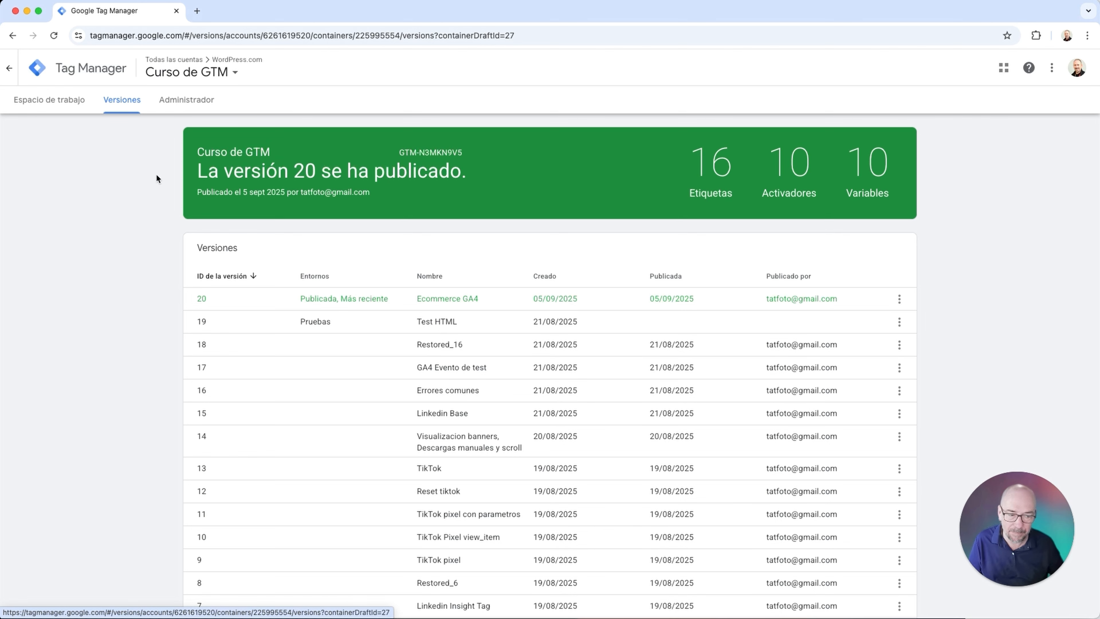
left_click(29, 100)
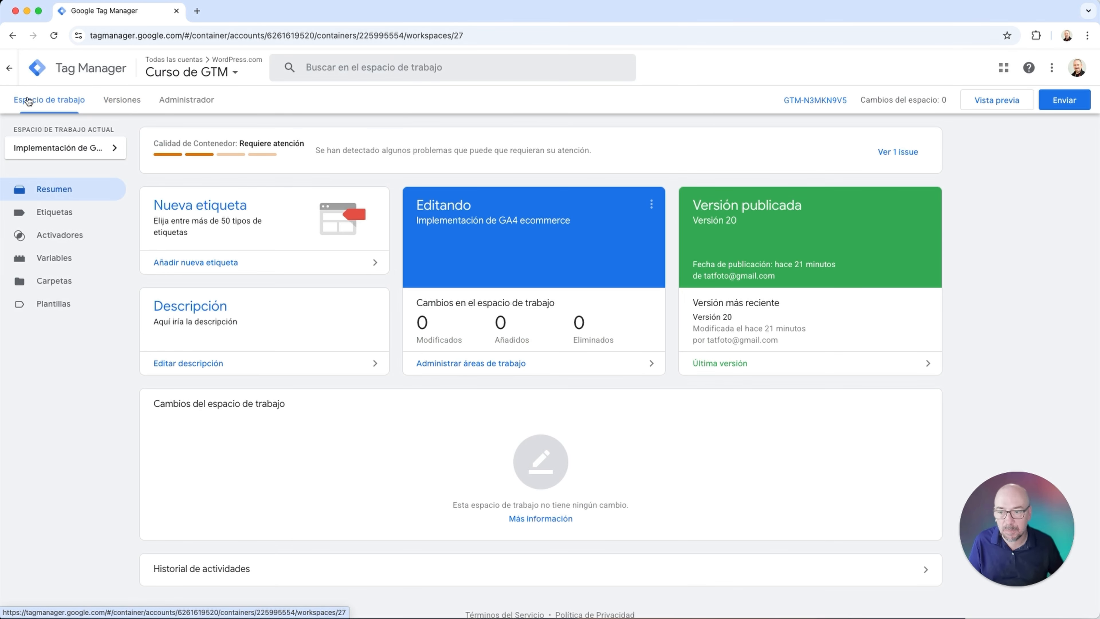
left_click(184, 101)
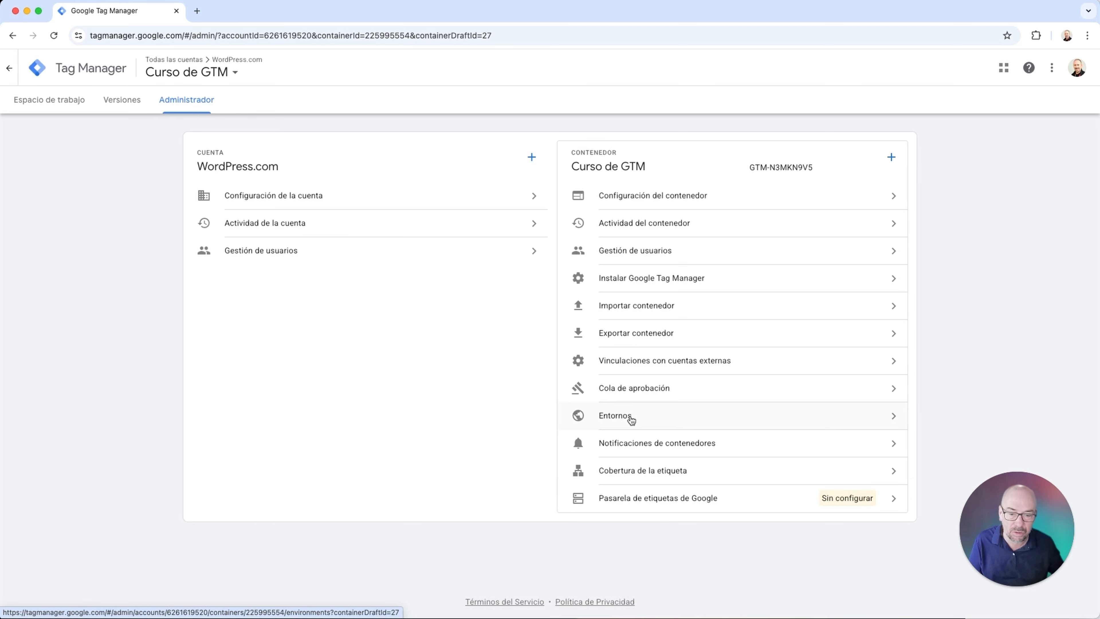
left_click(631, 420)
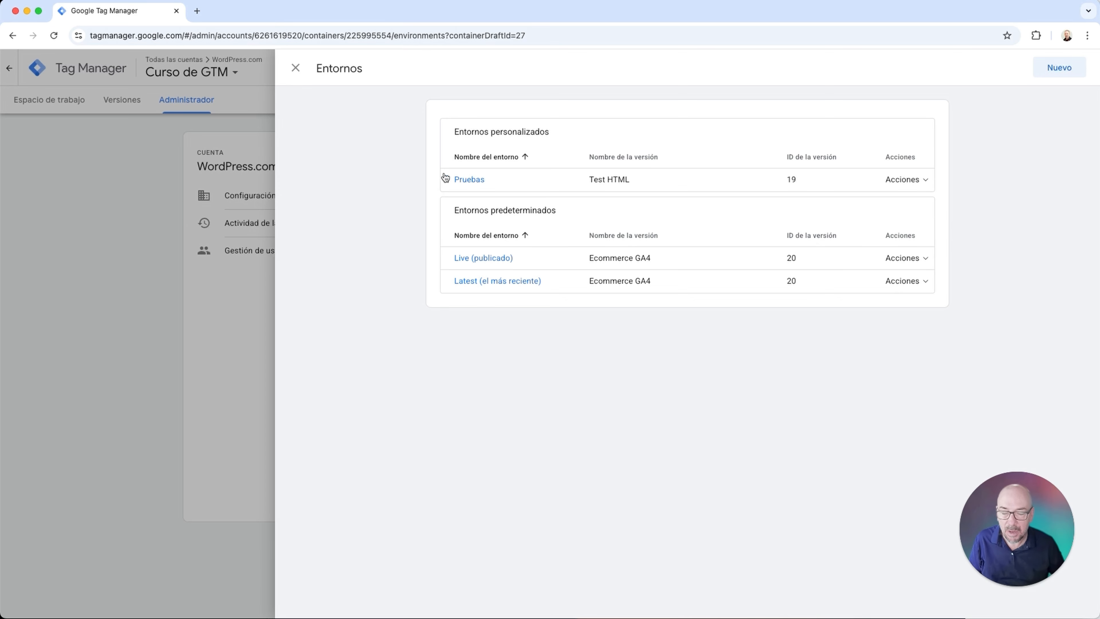
left_click(296, 69)
left_click(50, 102)
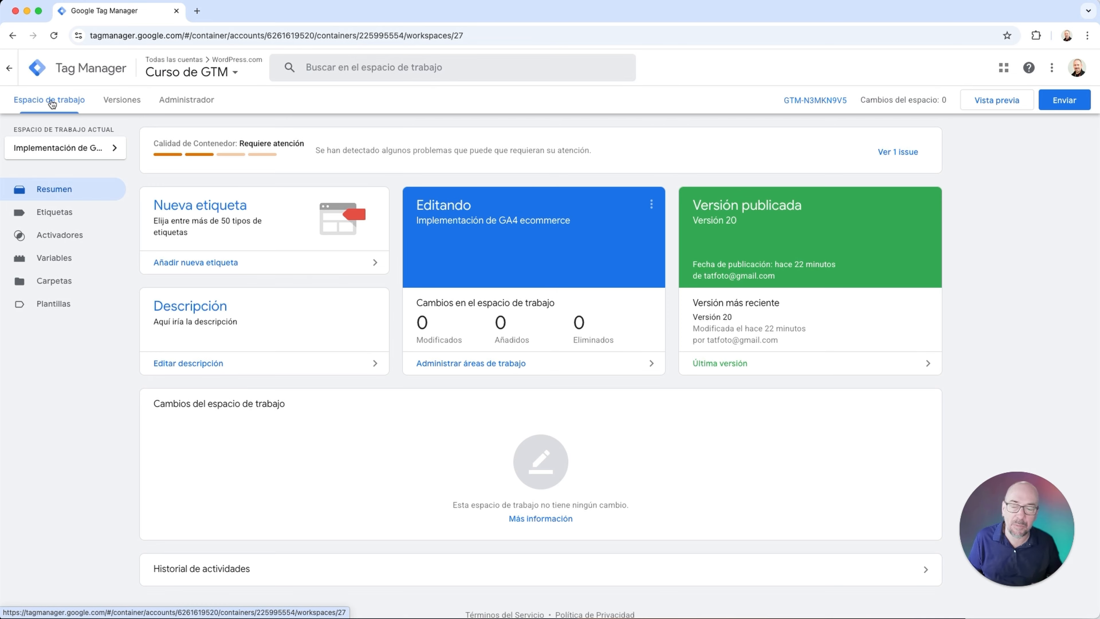
Step: Rename the GA4-ver_manual tag as GA4-ver_manual-WPCOM and save it
left_click(65, 219)
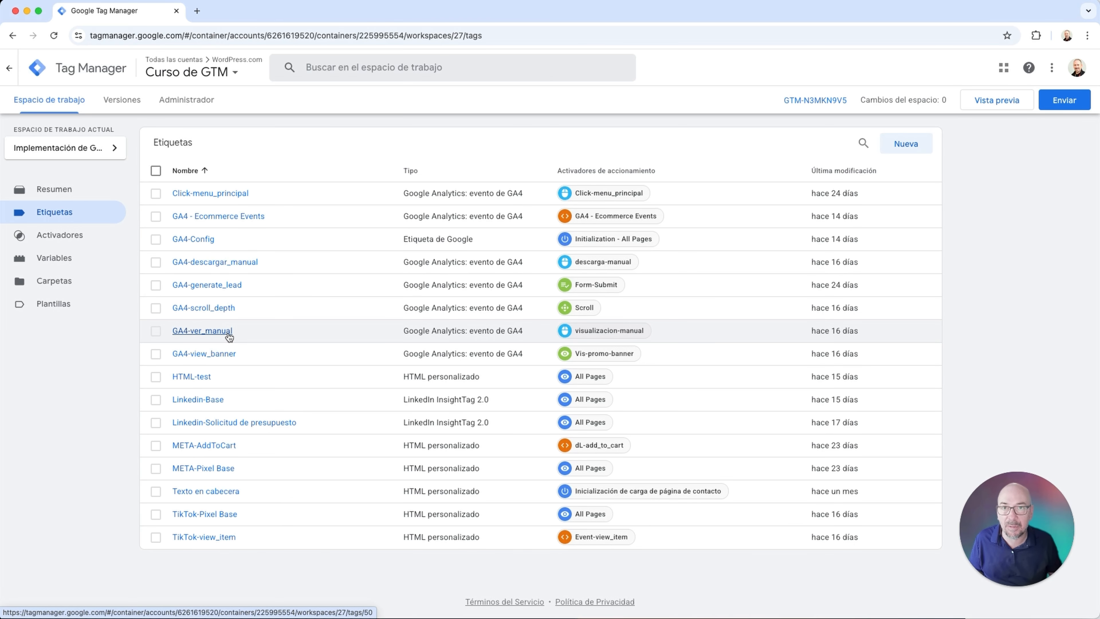
left_click(201, 331)
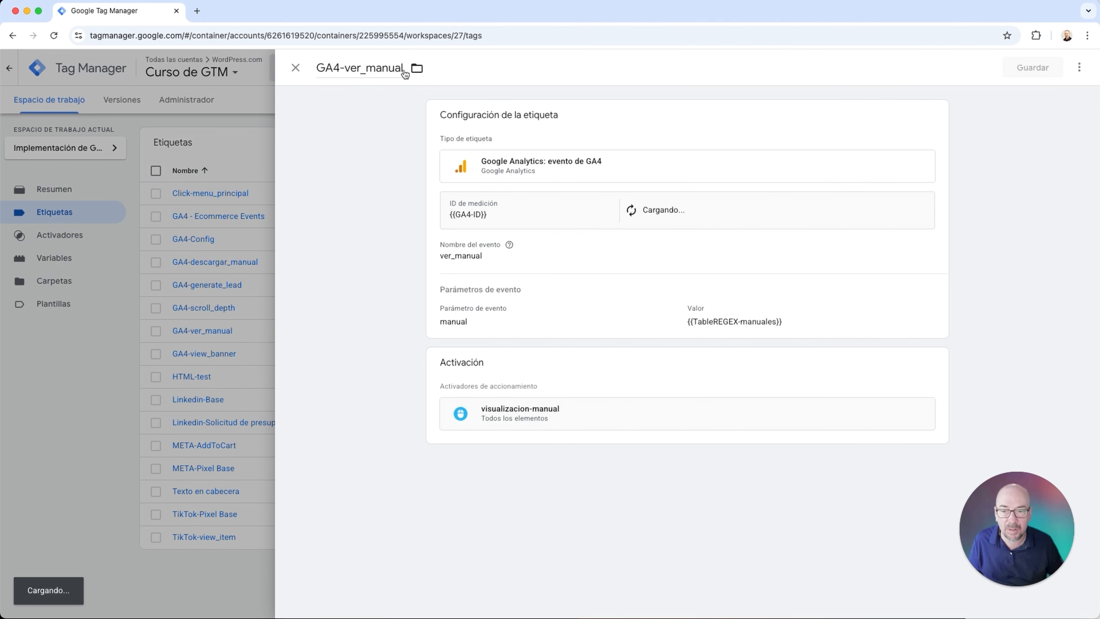
left_click(402, 68)
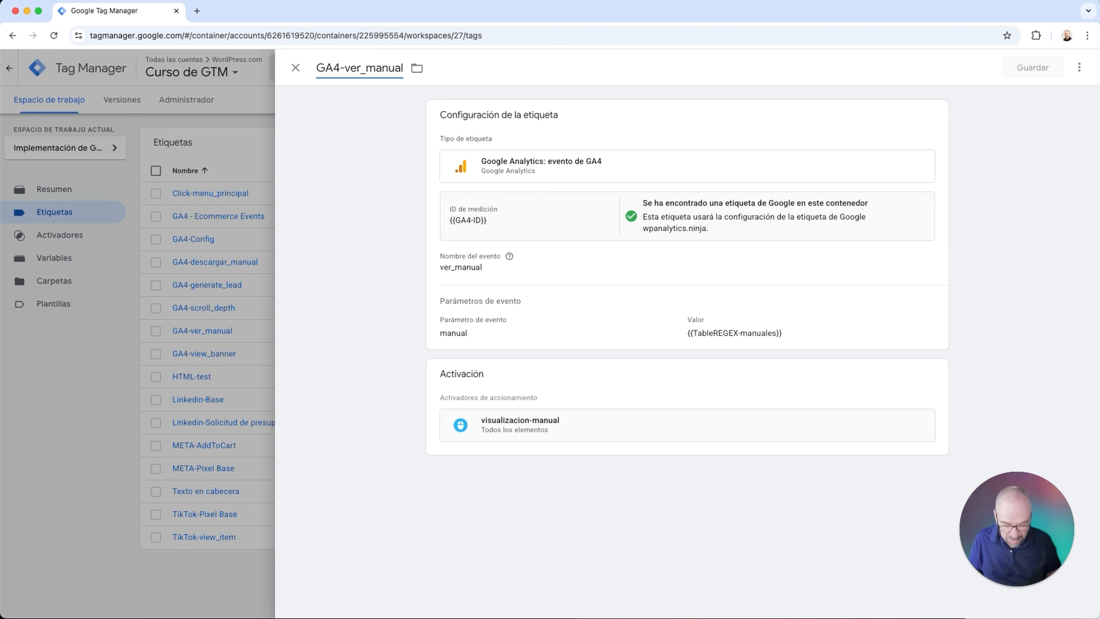
type("-WPCOM")
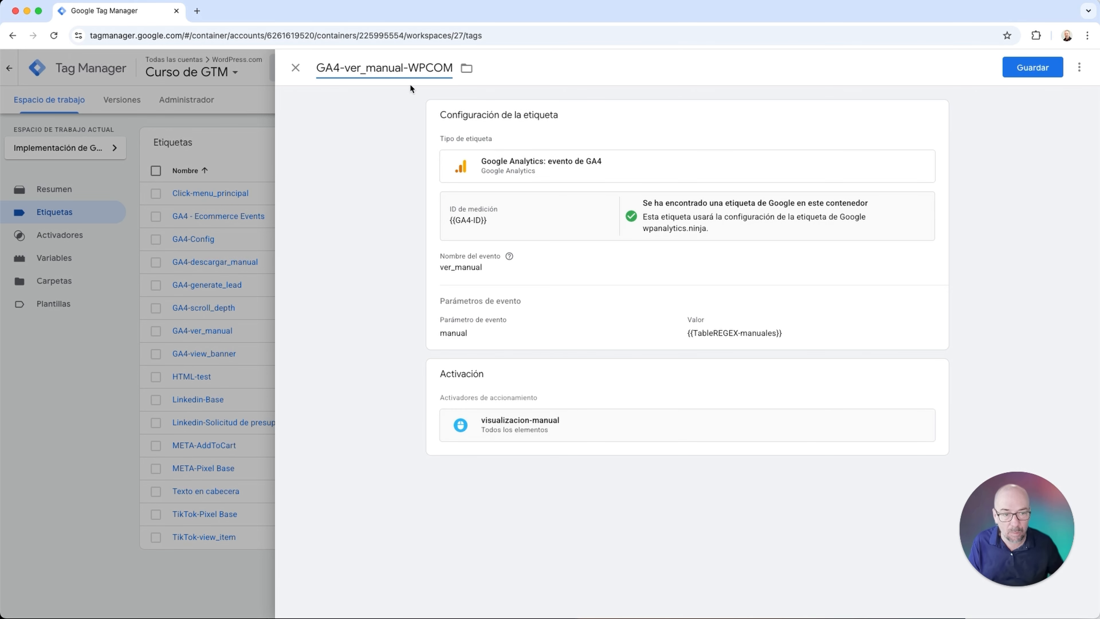
left_click(1034, 69)
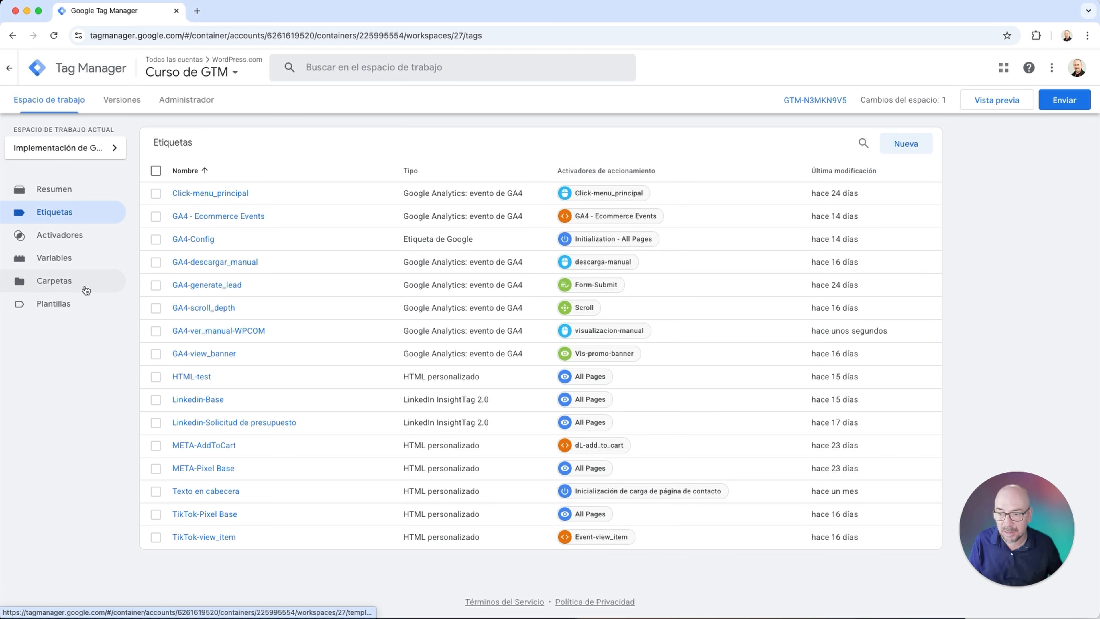
Step: Rename the Click-menu_principal trigger as Click-menu_principal-WPCOM and save it
left_click(43, 235)
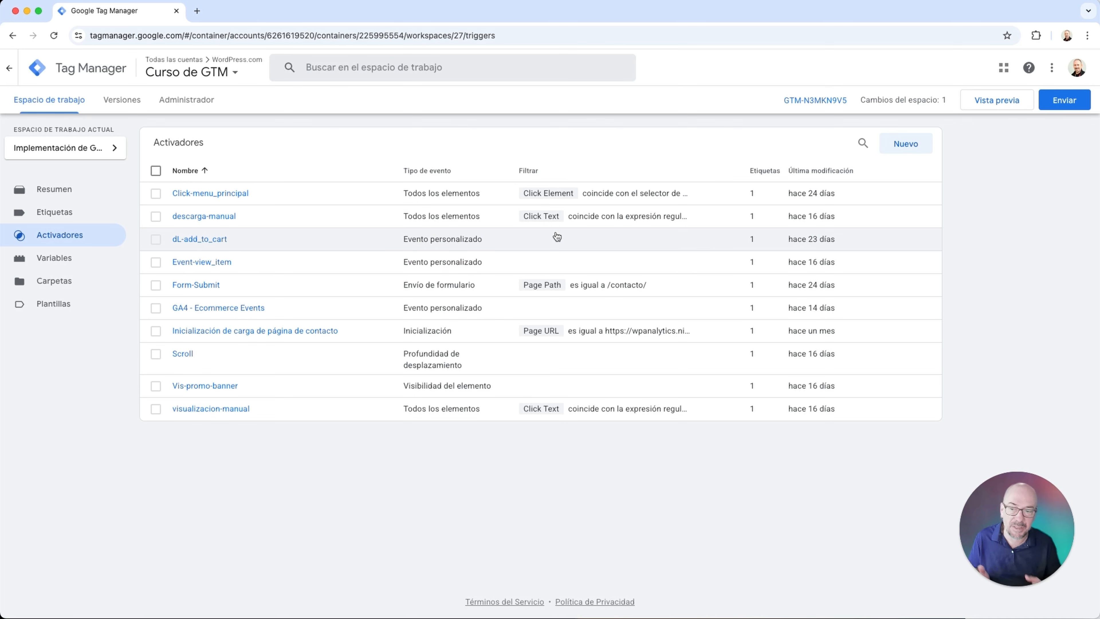
left_click(198, 195)
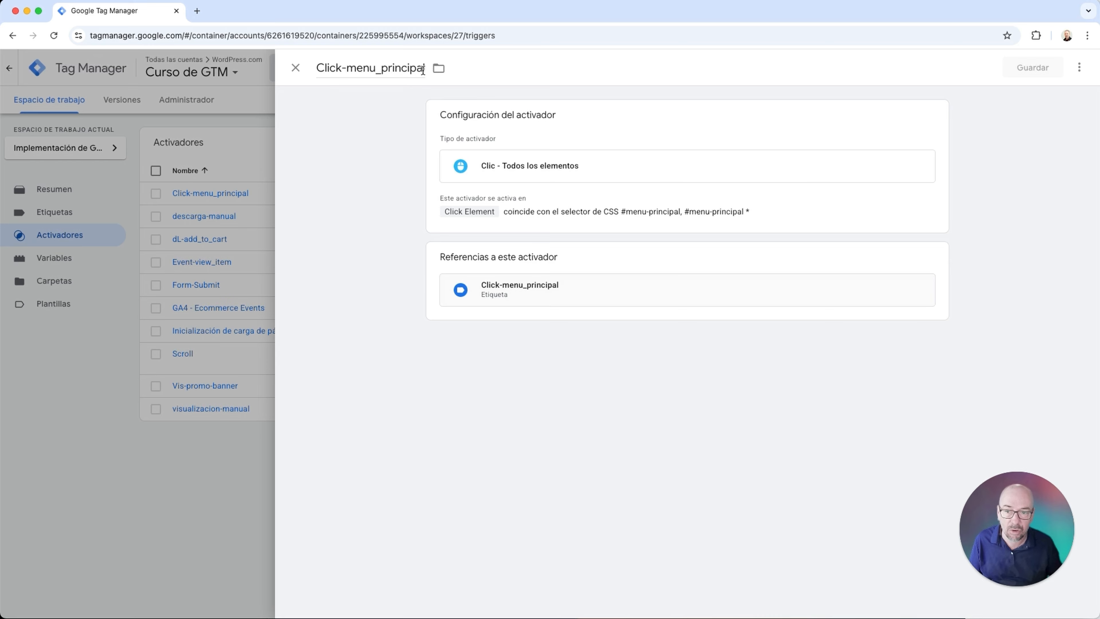
left_click(427, 84)
type("-WPCOM")
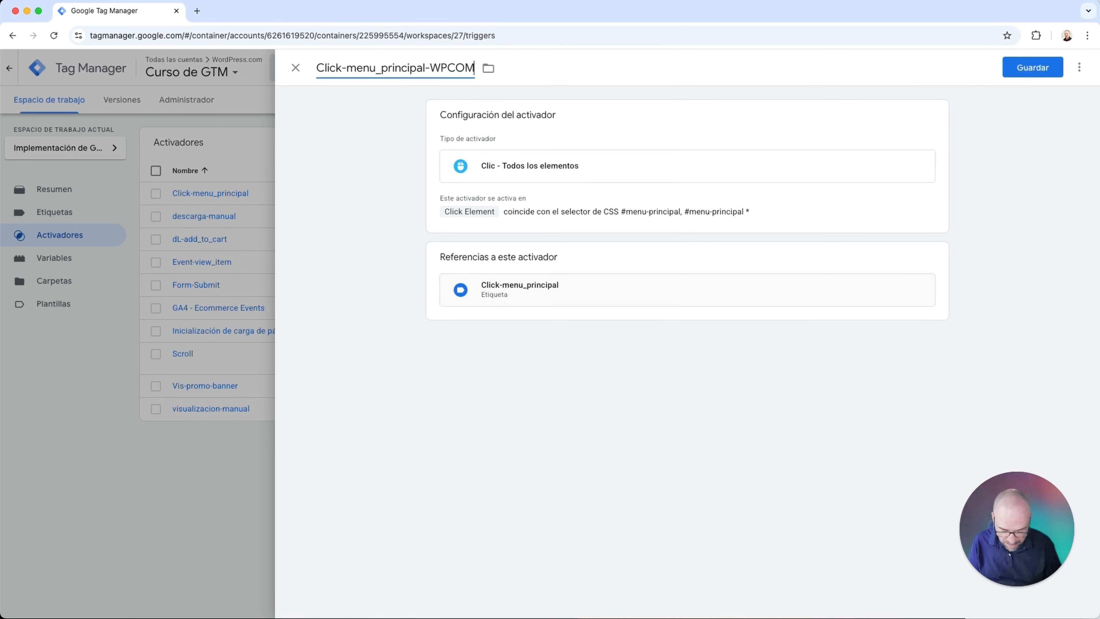
left_click(1024, 68)
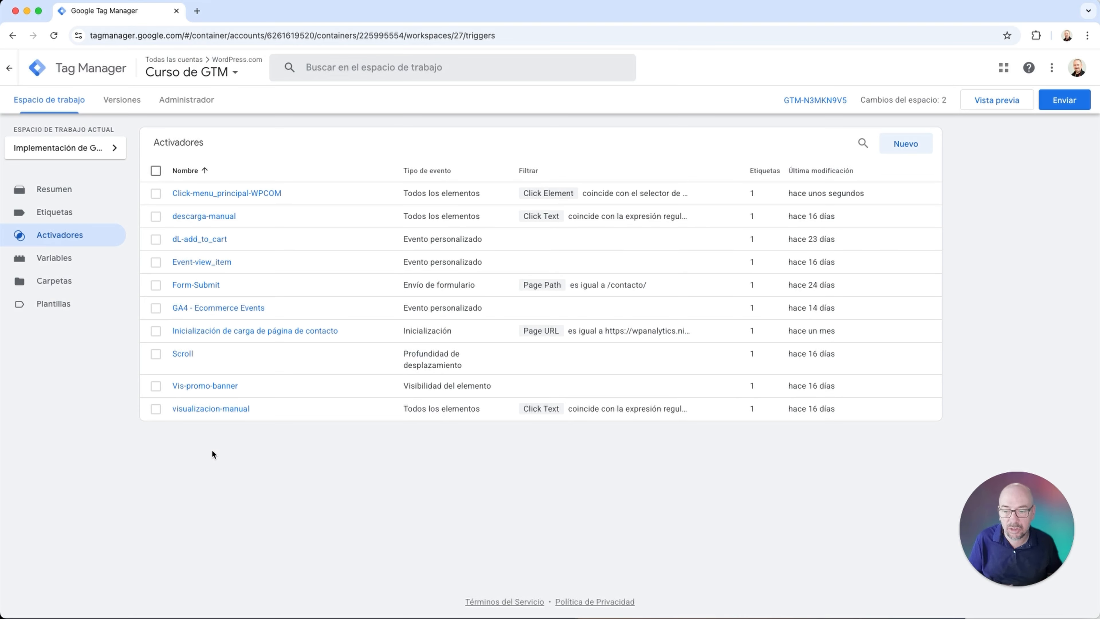
Step: Rename the visualizacion-manual trigger as Click-visualizacion_manual-WPCOM and save it
left_click(211, 408)
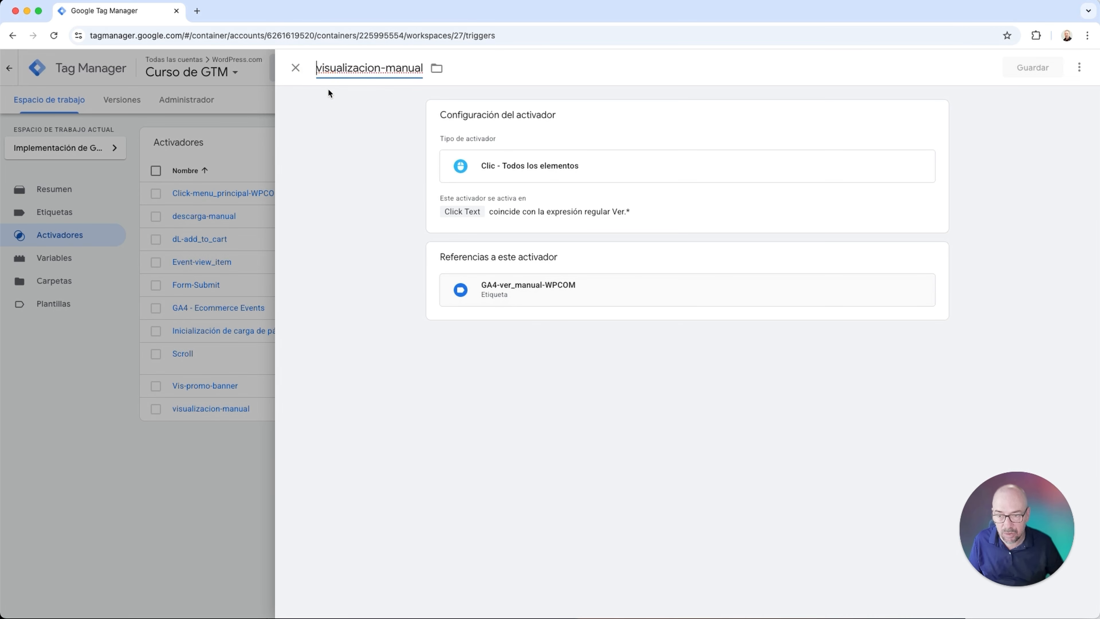
left_click(316, 66)
type("Click-")
key("super+Right")
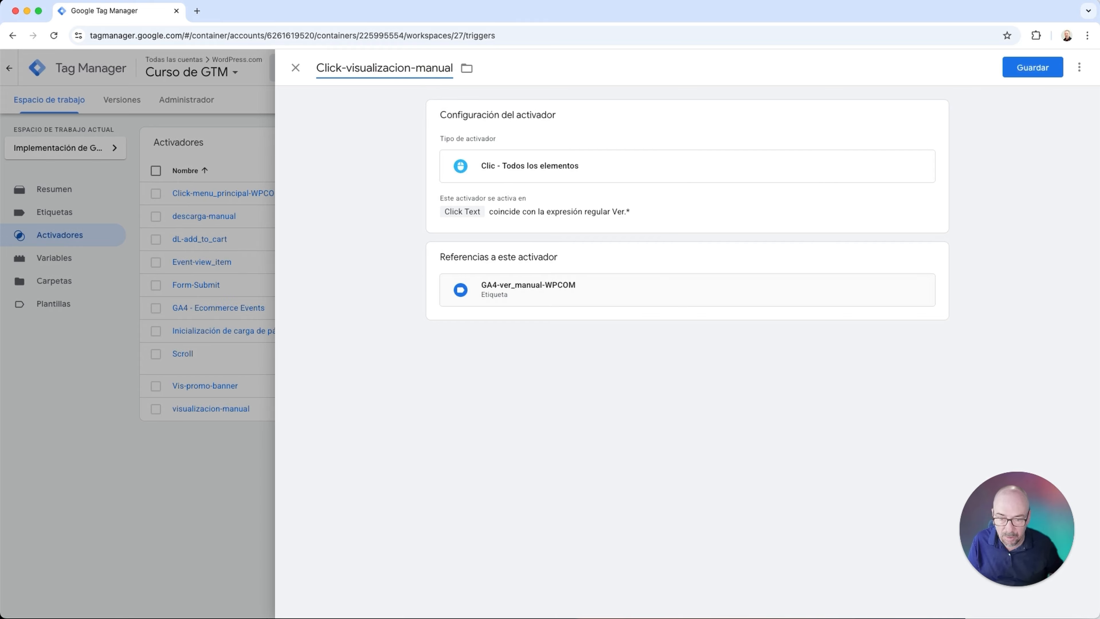
left_click(413, 68)
key("BackSpace")
type("_")
key("Right")
key("Right")
key("Right")
key("Right")
key("Right")
key("Right")
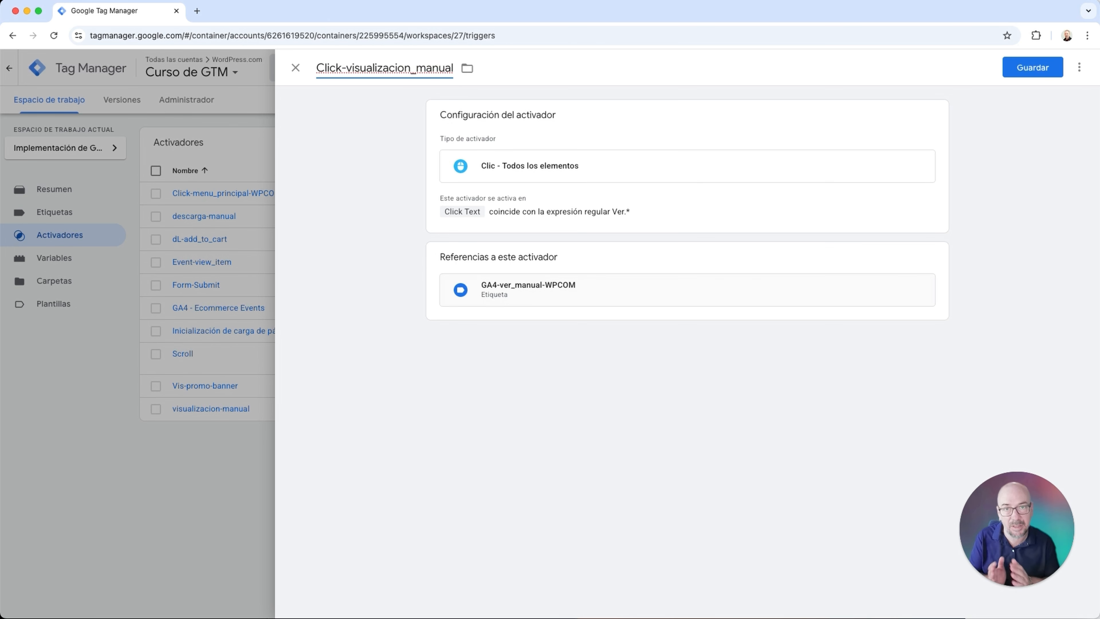
type("-WPCOM")
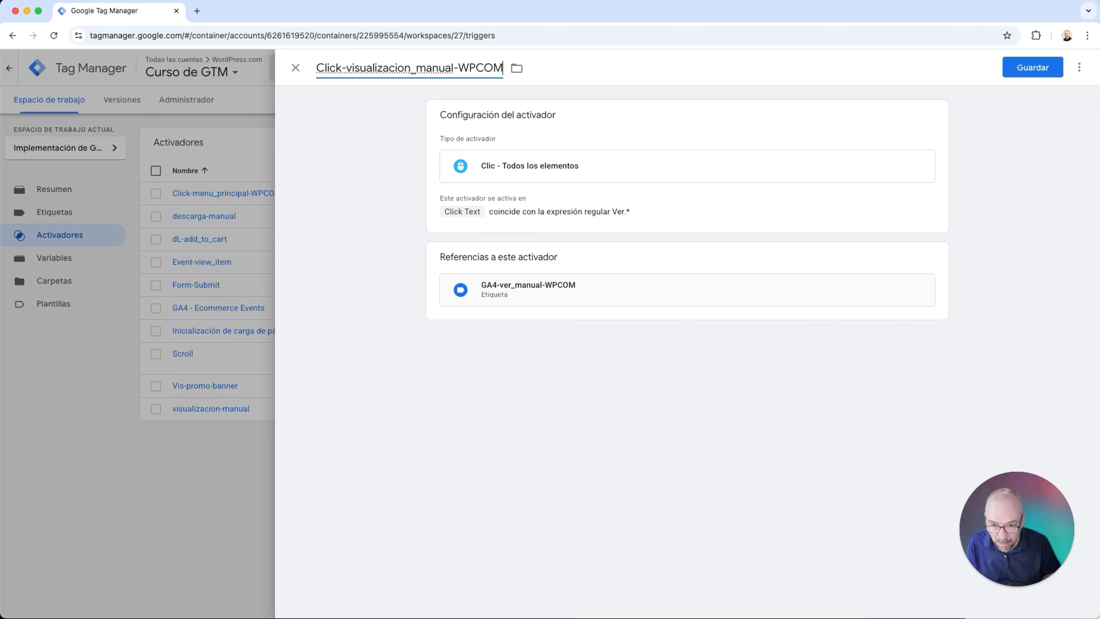
left_click(1033, 67)
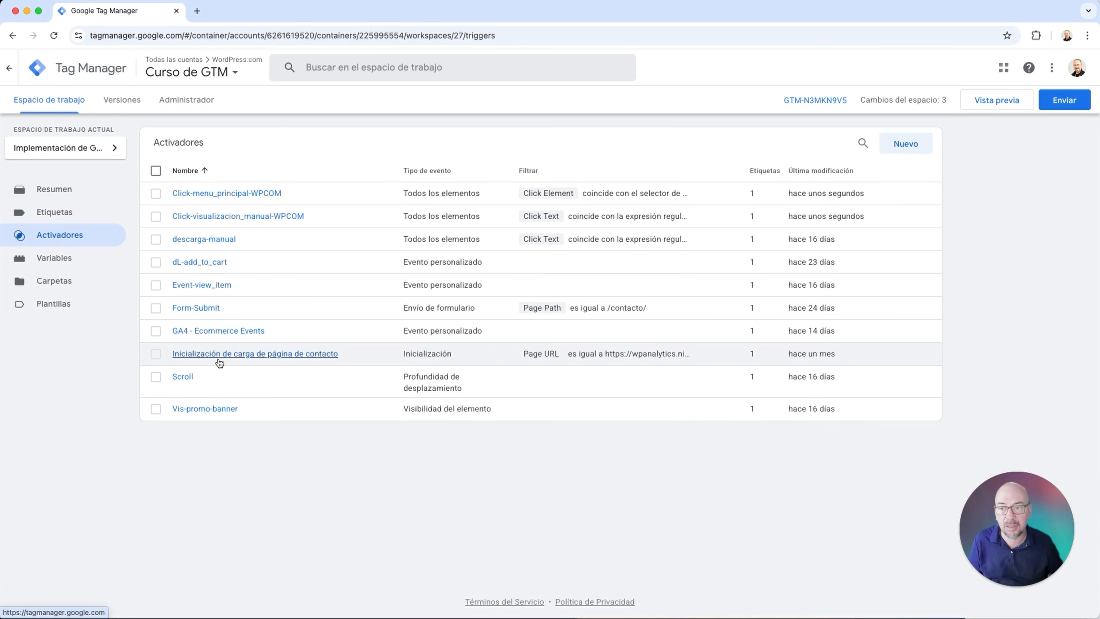
Step: Rename the user-defined GA4-ID variable as cte-GA4_ID-WPCOM and save it
left_click(67, 259)
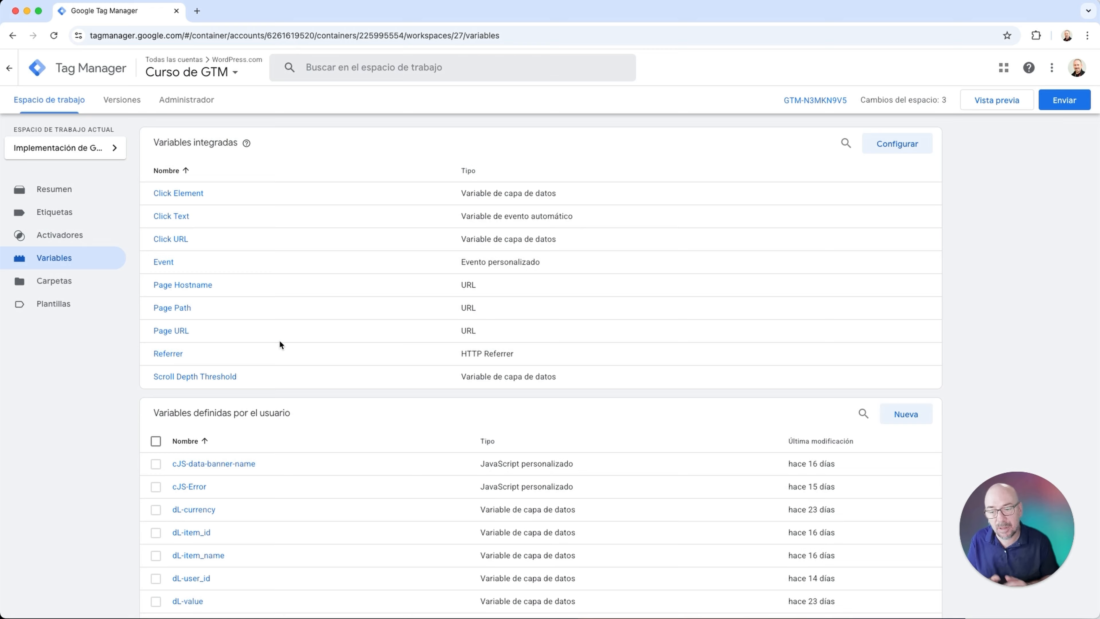
scroll(299, 416, "down", 3)
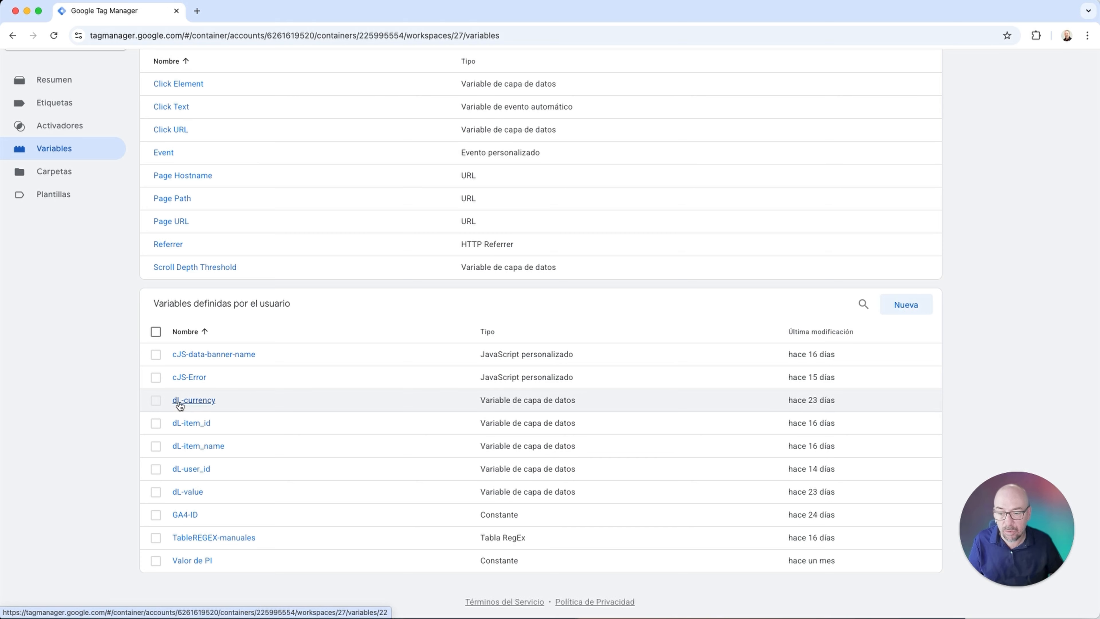
left_click(186, 516)
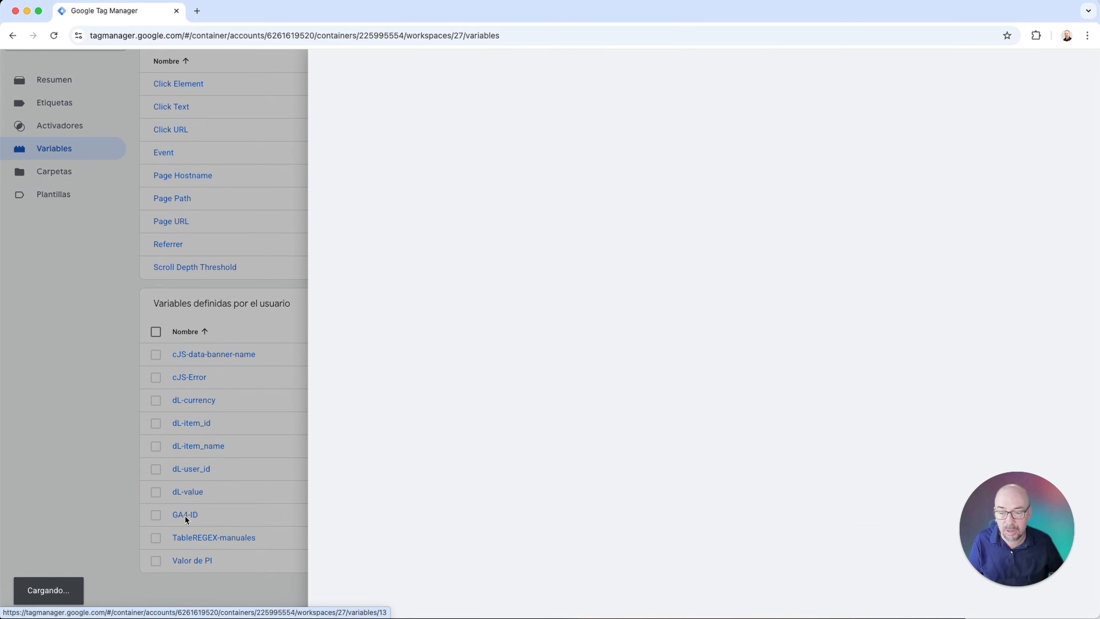
left_click(317, 67)
type("cte-GA4-ID")
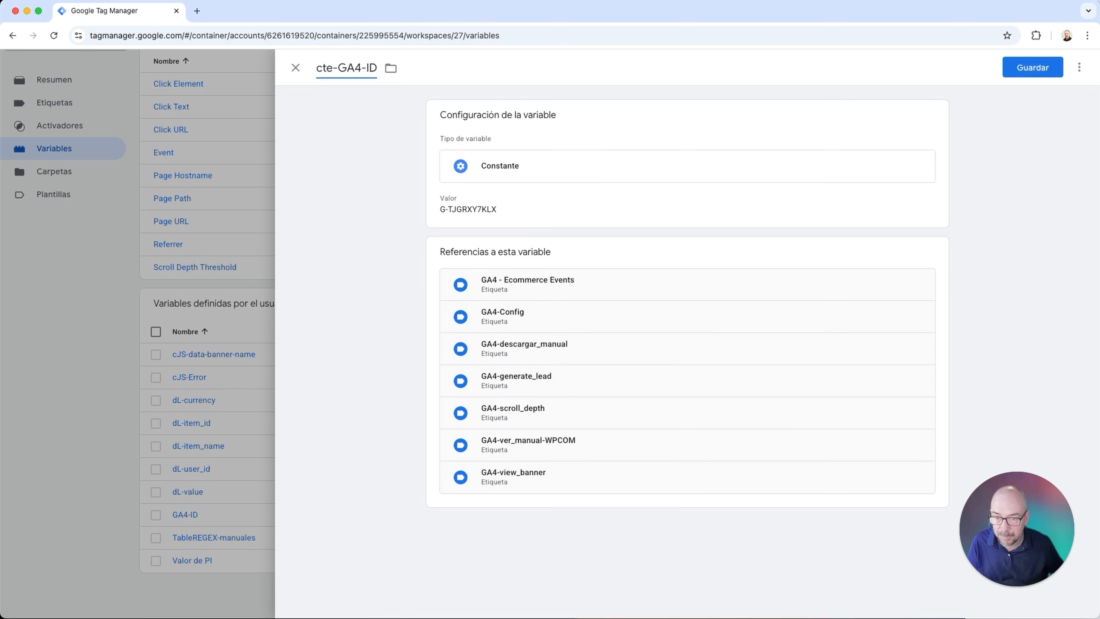
left_click(366, 67)
key("BackSpace")
type("_")
key("Right")
key("Right")
type("-WPCOM")
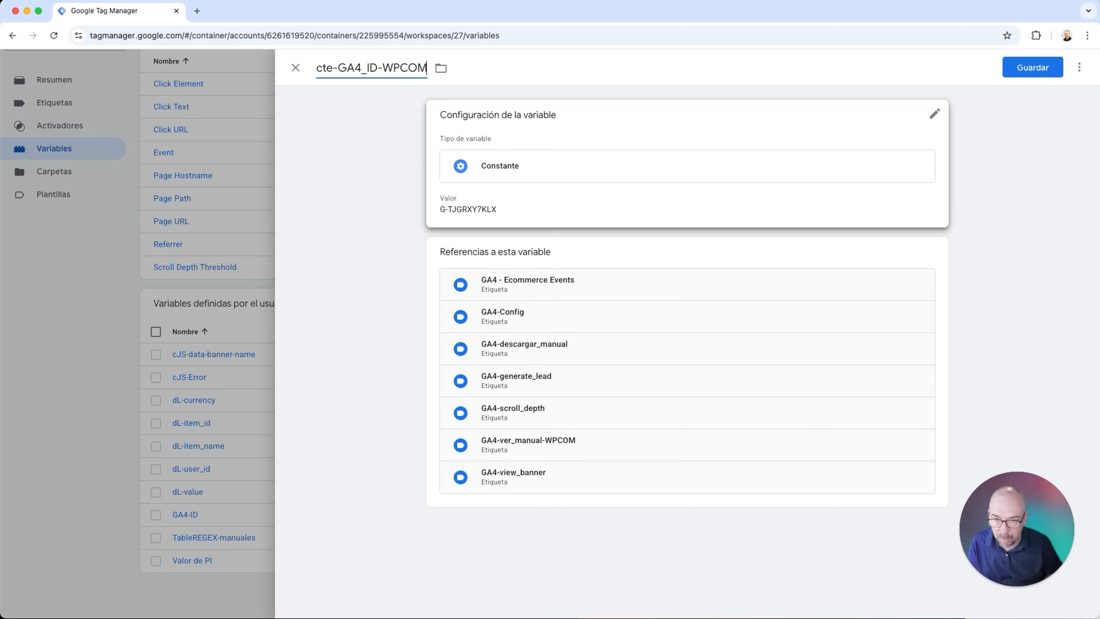
left_click(1041, 70)
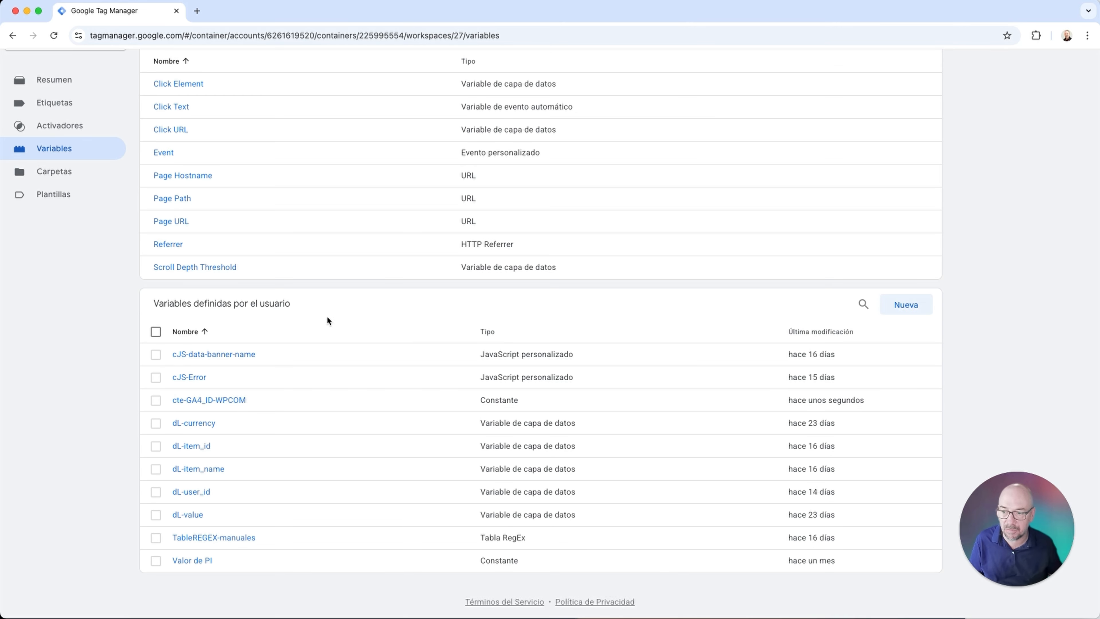
Step: Look through the container's unfiled elements and create a new folder named GA4
left_click(52, 171)
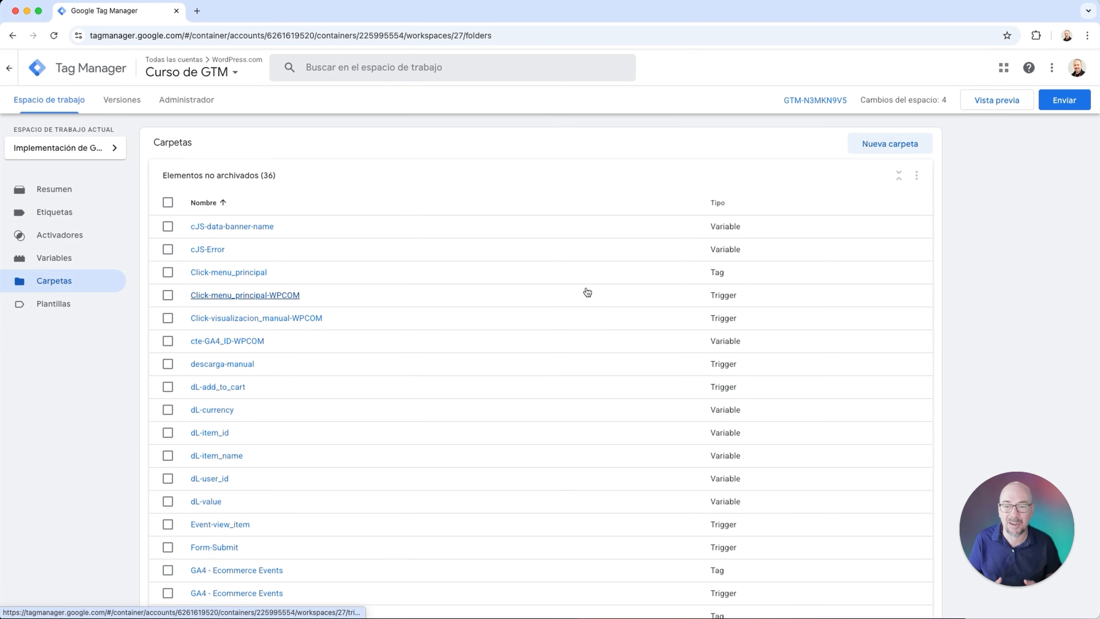
scroll(608, 259, "down", 10)
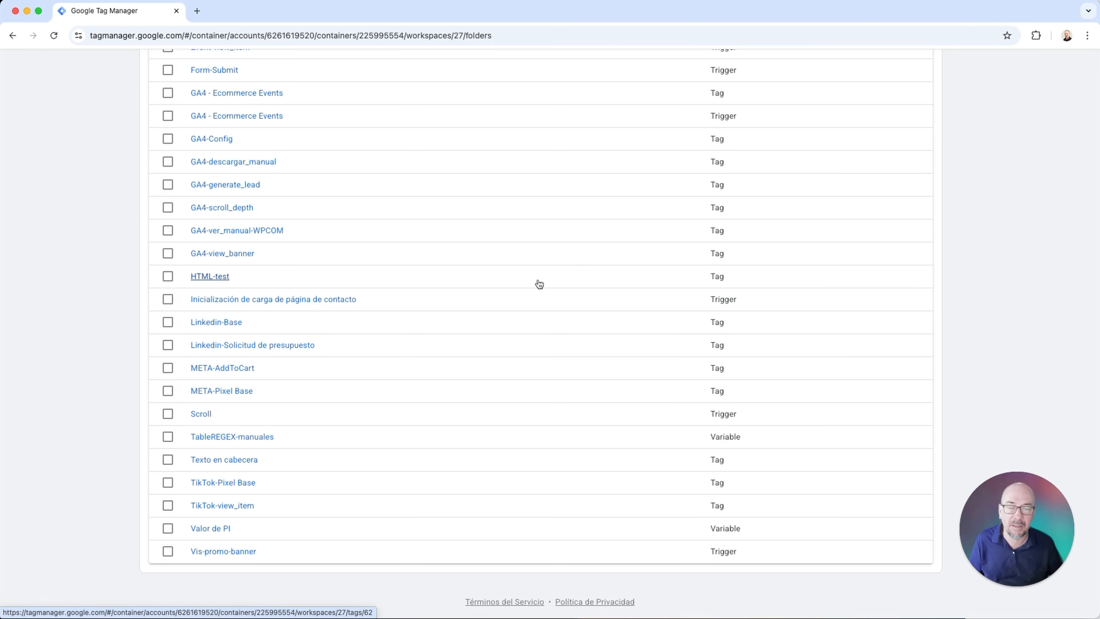
scroll(537, 284, "up", 10)
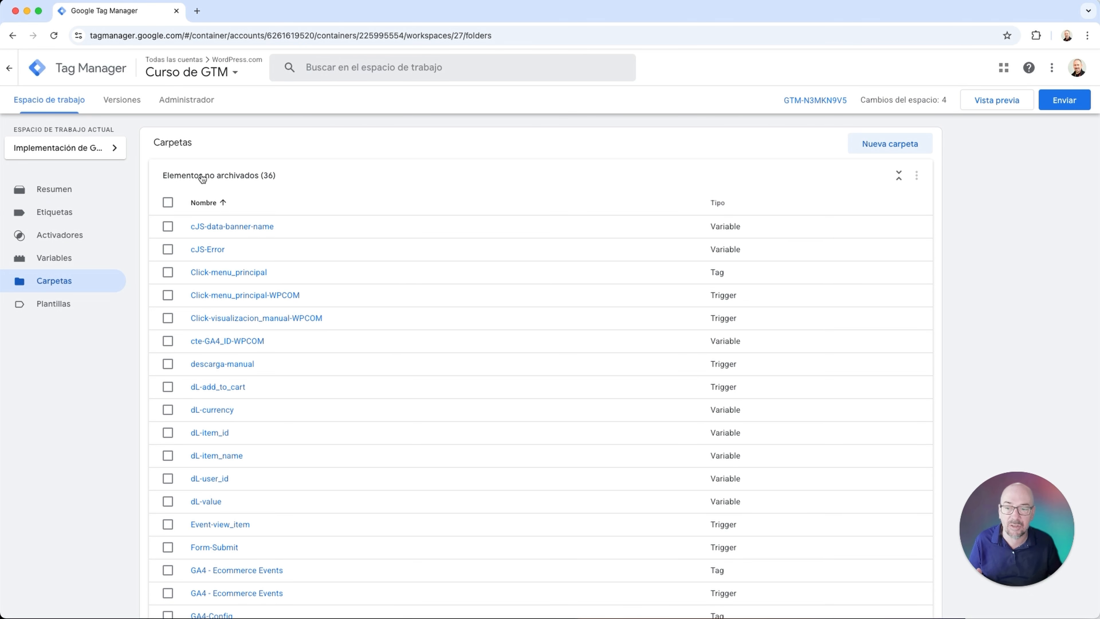
left_click(885, 147)
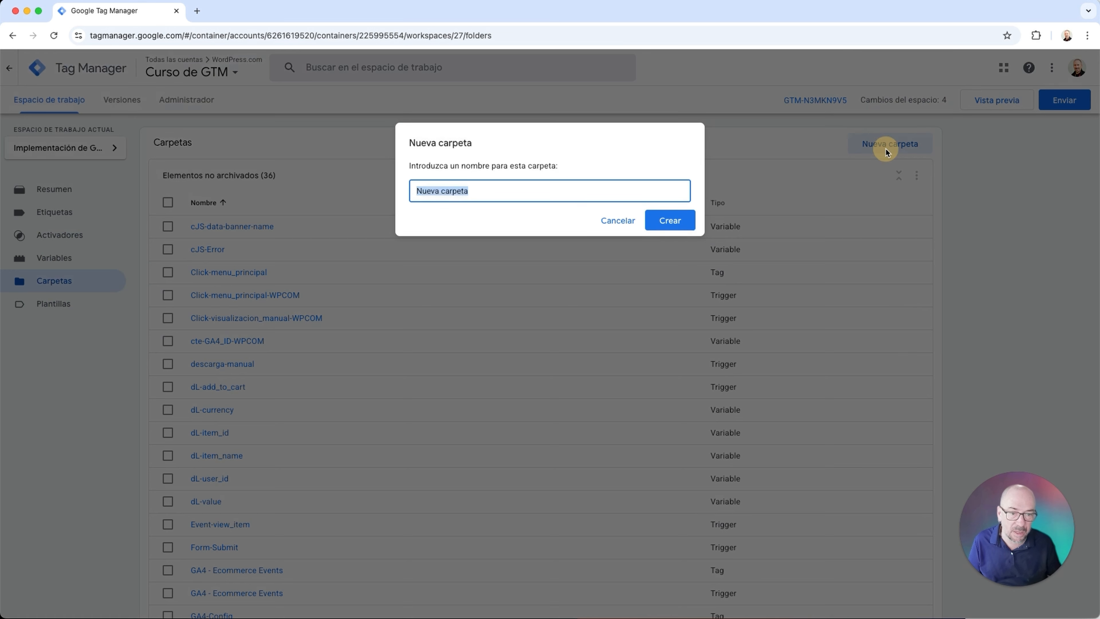
type("GA")
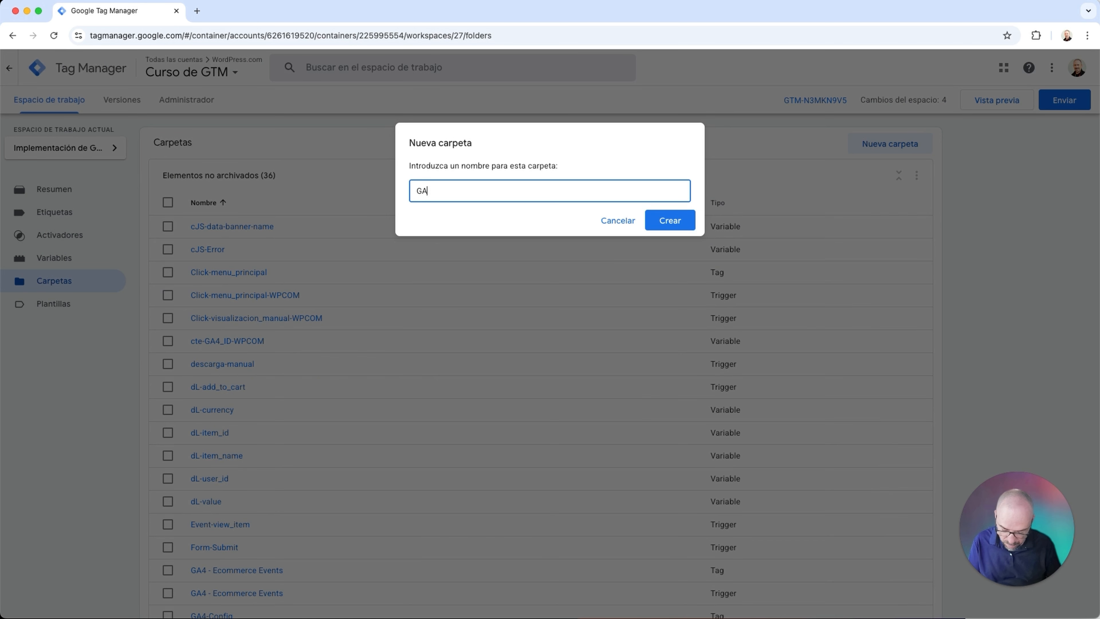
type("4")
key("Return")
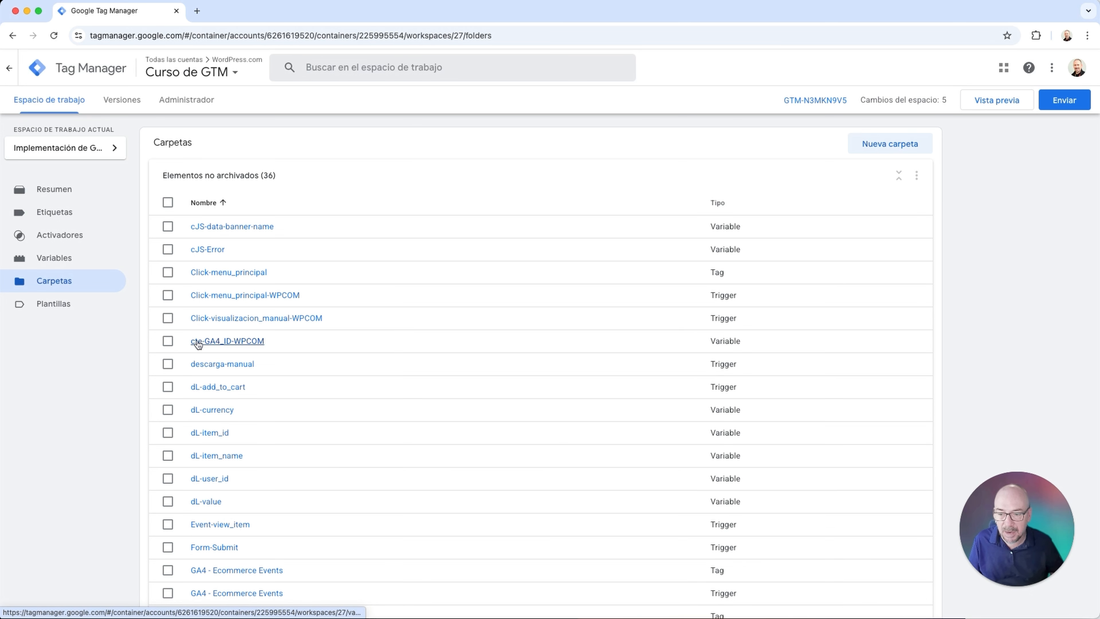
Step: Move the cte-GA4_ID-WPCOM variable and every tag and trigger whose name starts with GA4 into the GA4 folder
left_click(166, 343)
scroll(259, 385, "down", 2)
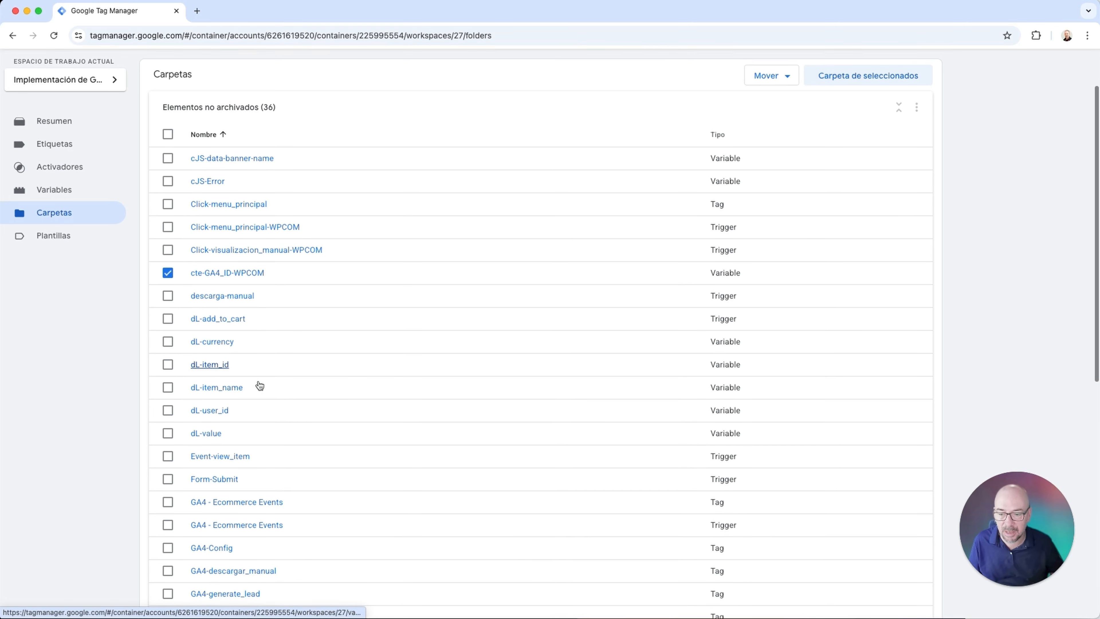
scroll(259, 385, "down", 5)
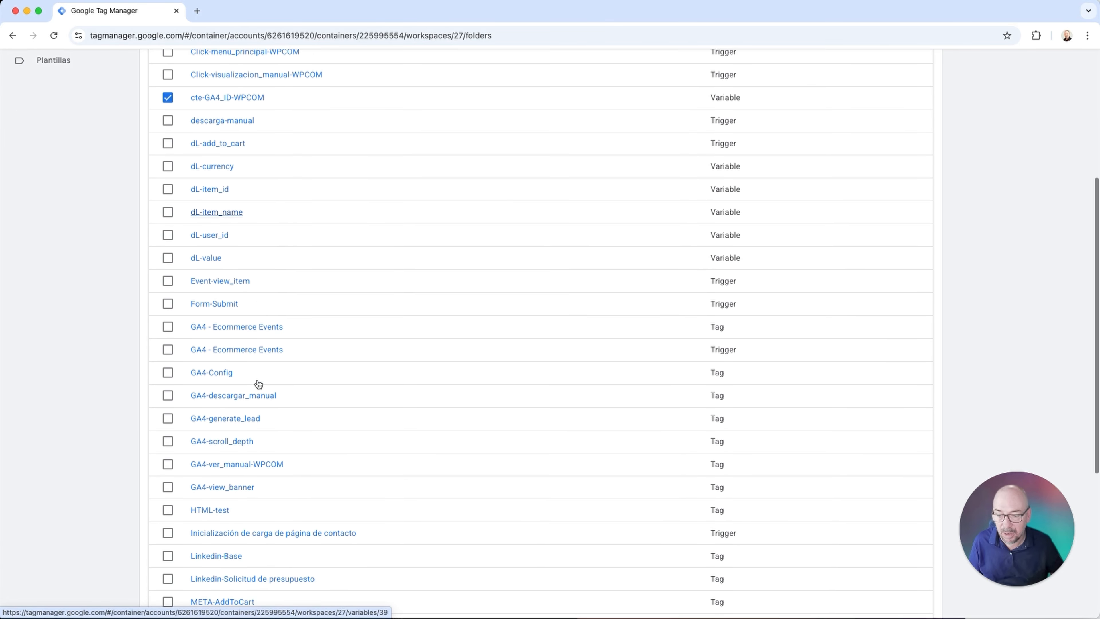
left_click(167, 311)
left_click(167, 334)
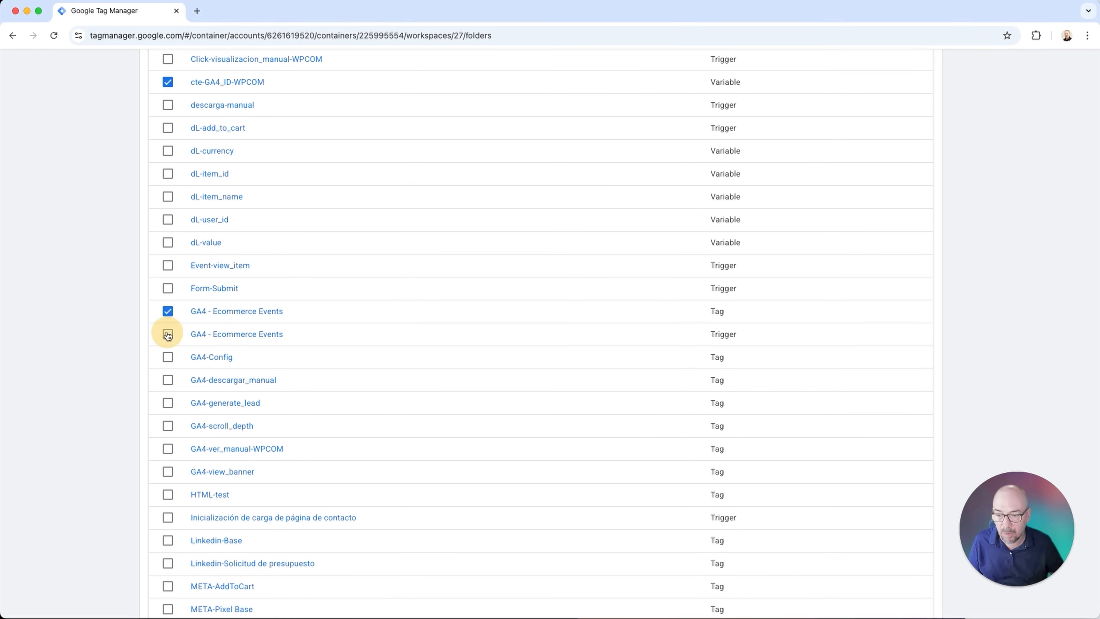
left_click(168, 358)
left_click(168, 381)
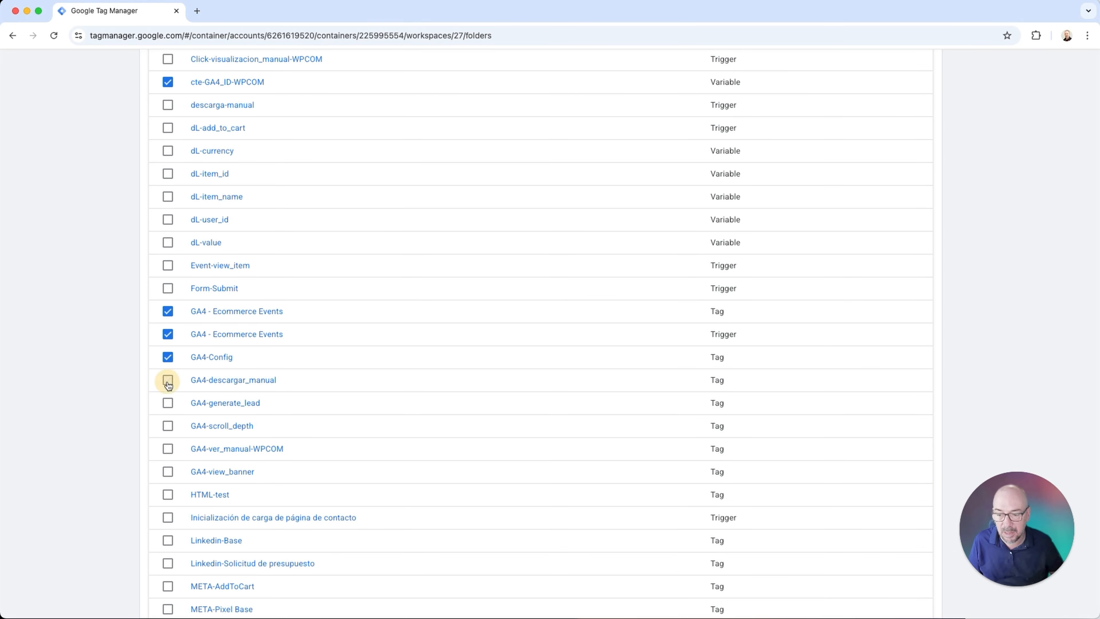
left_click(169, 404)
left_click(168, 426)
left_click(168, 449)
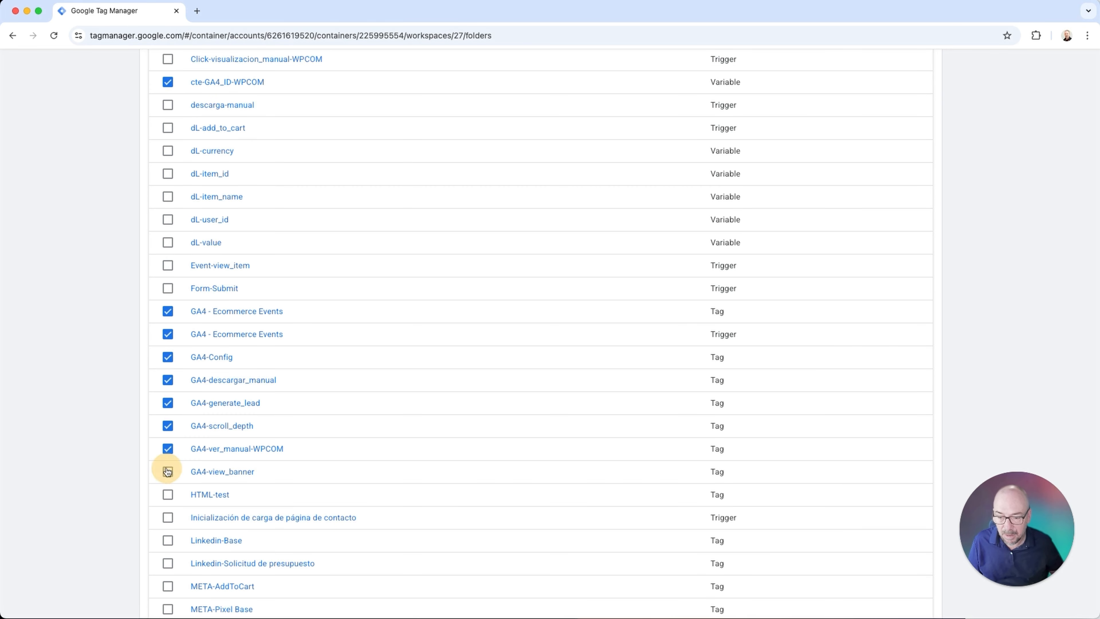
left_click(168, 472)
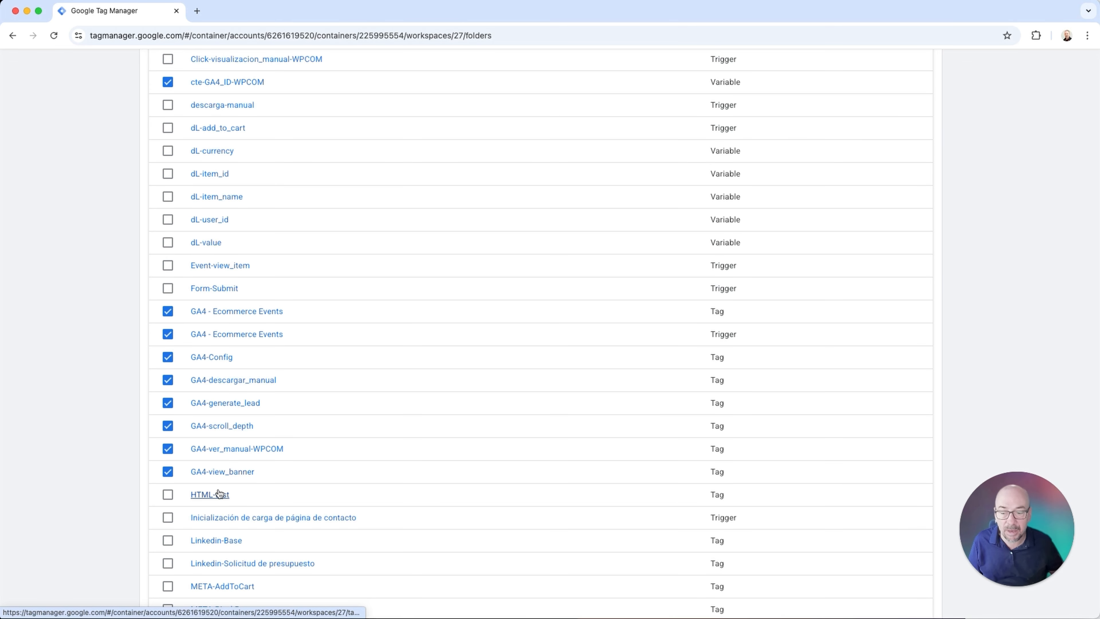
scroll(222, 491, "down", 2)
scroll(223, 491, "down", 5)
scroll(611, 462, "up", 15)
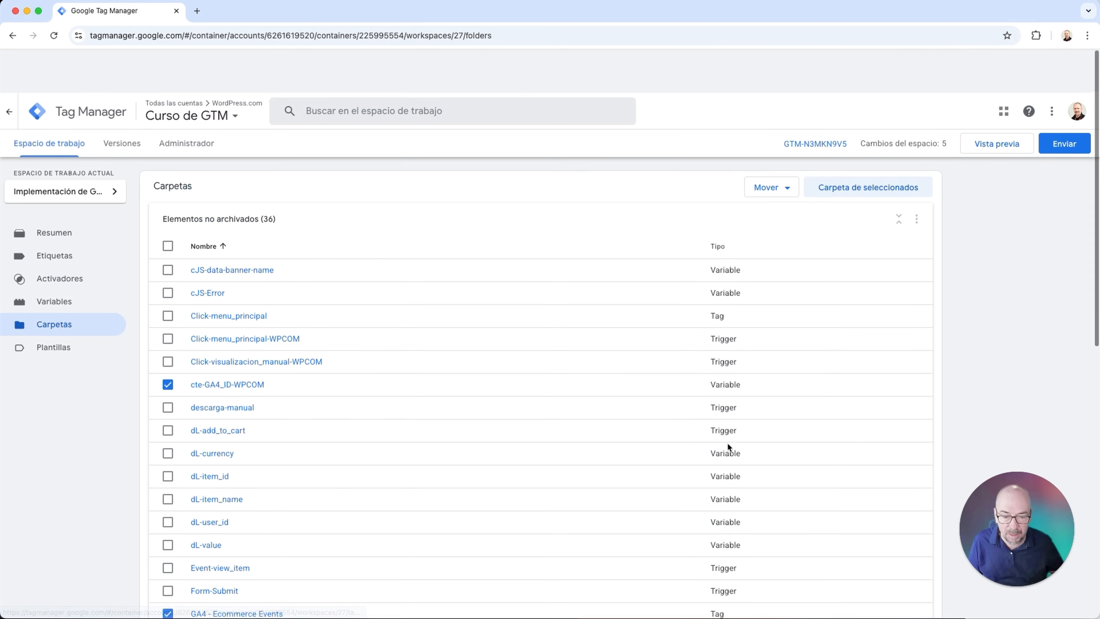
left_click(784, 144)
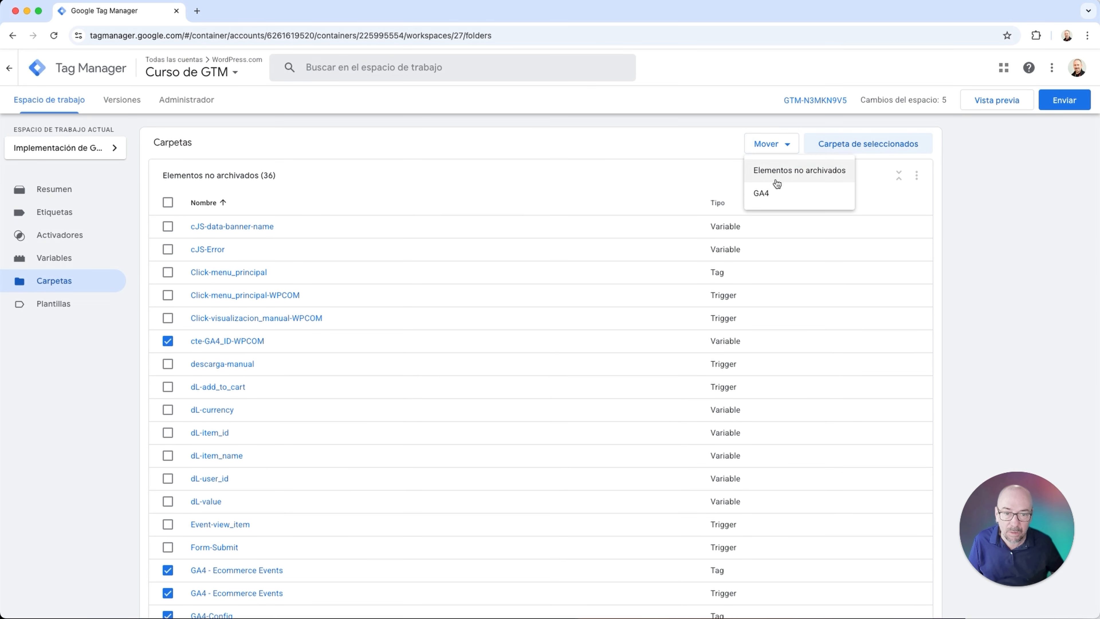
left_click(769, 194)
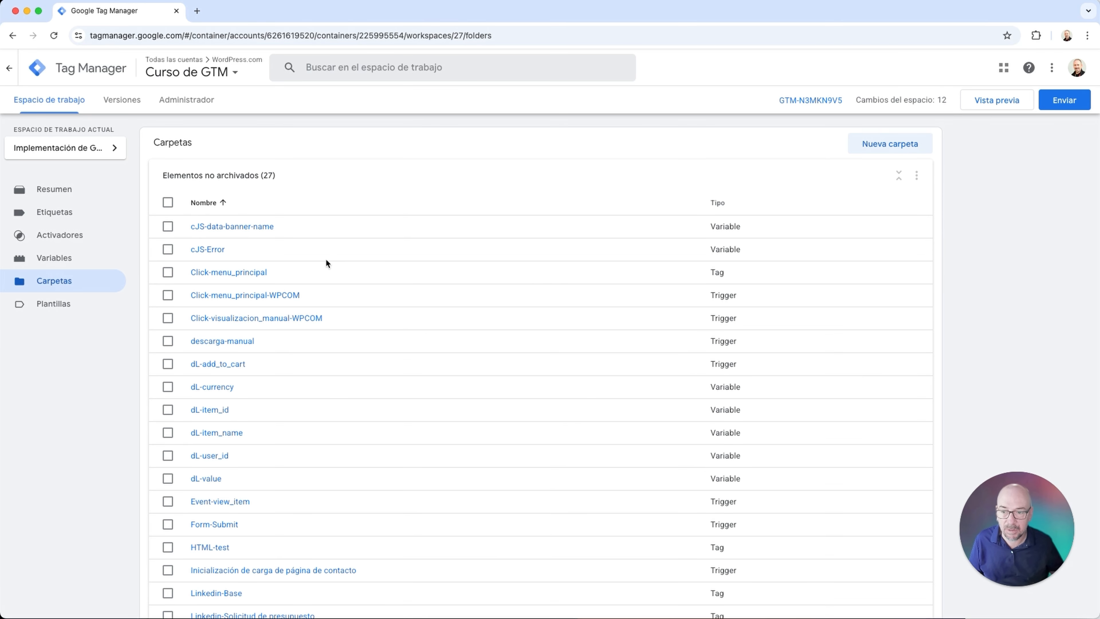
Step: Collapse the unfiled elements, check the folder assigned to each tag, and open the container's version history
left_click(278, 186)
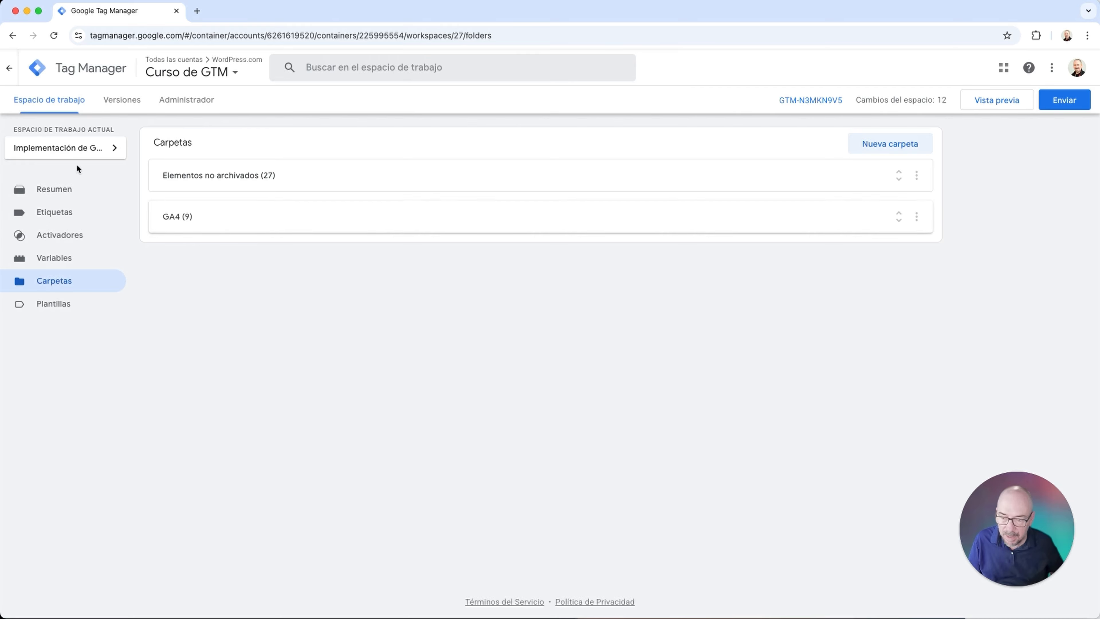
left_click(49, 212)
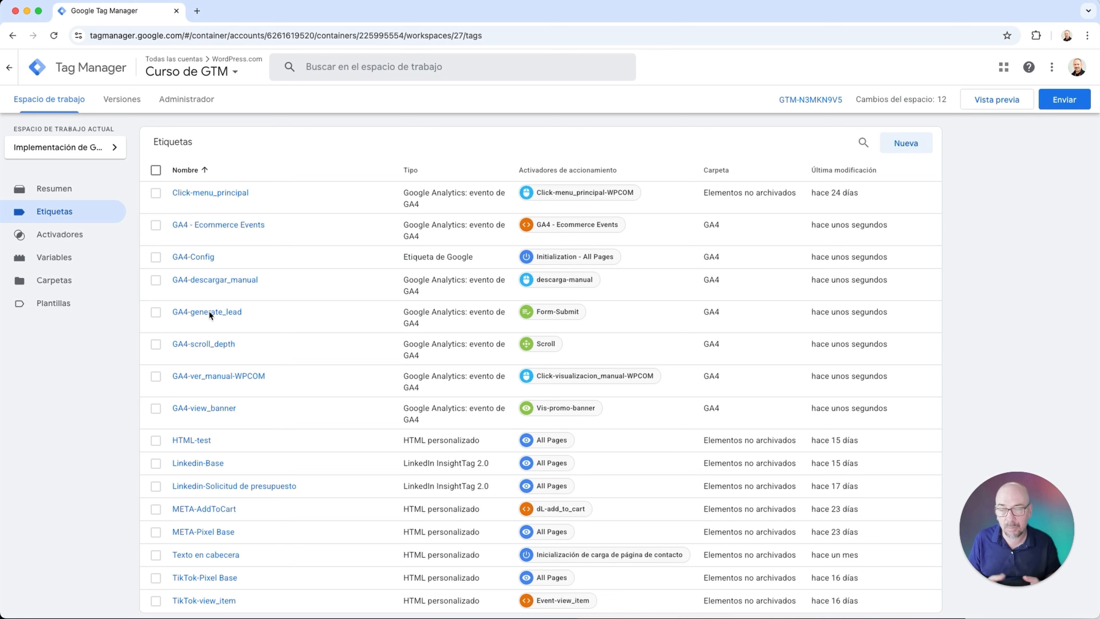
left_click(122, 99)
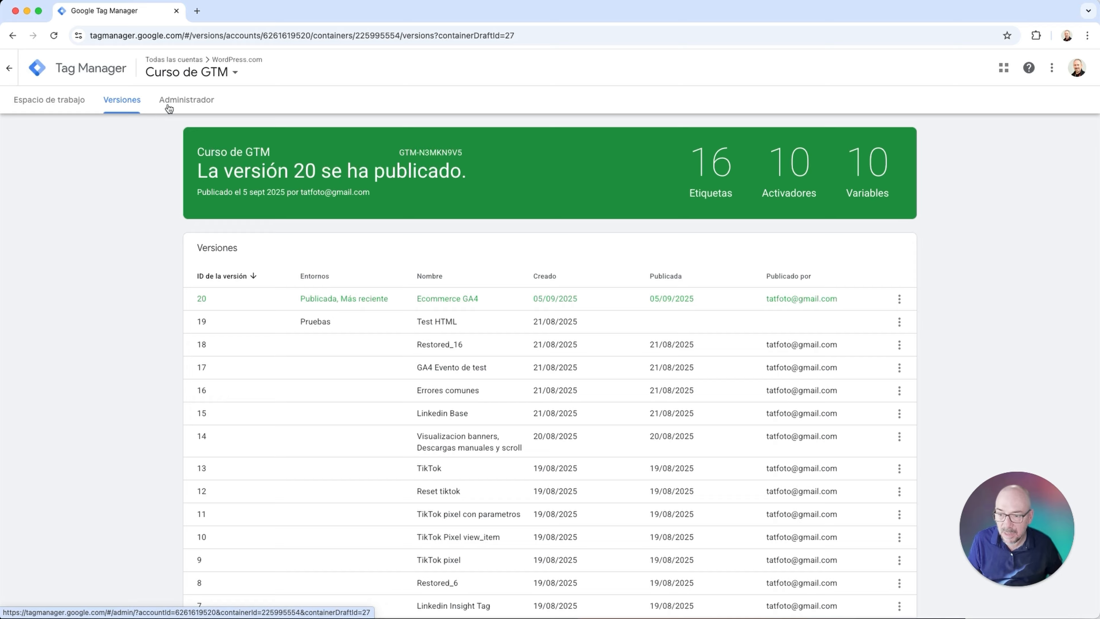
Step: Review the user permissions of the WordPress.com account and of the Curso de GTM container
left_click(195, 110)
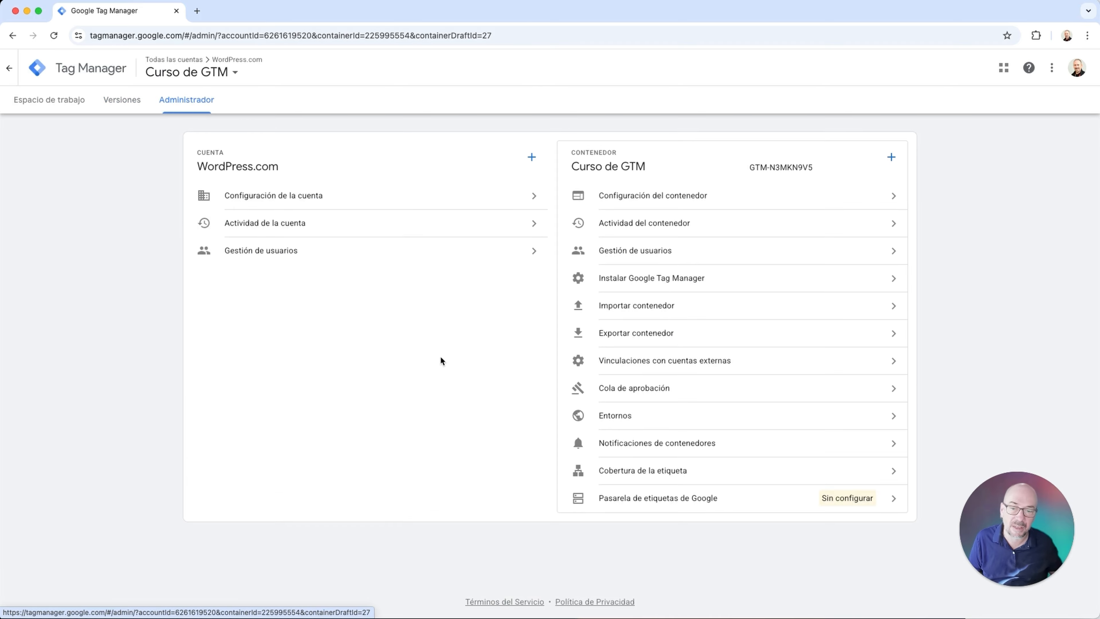
left_click(280, 253)
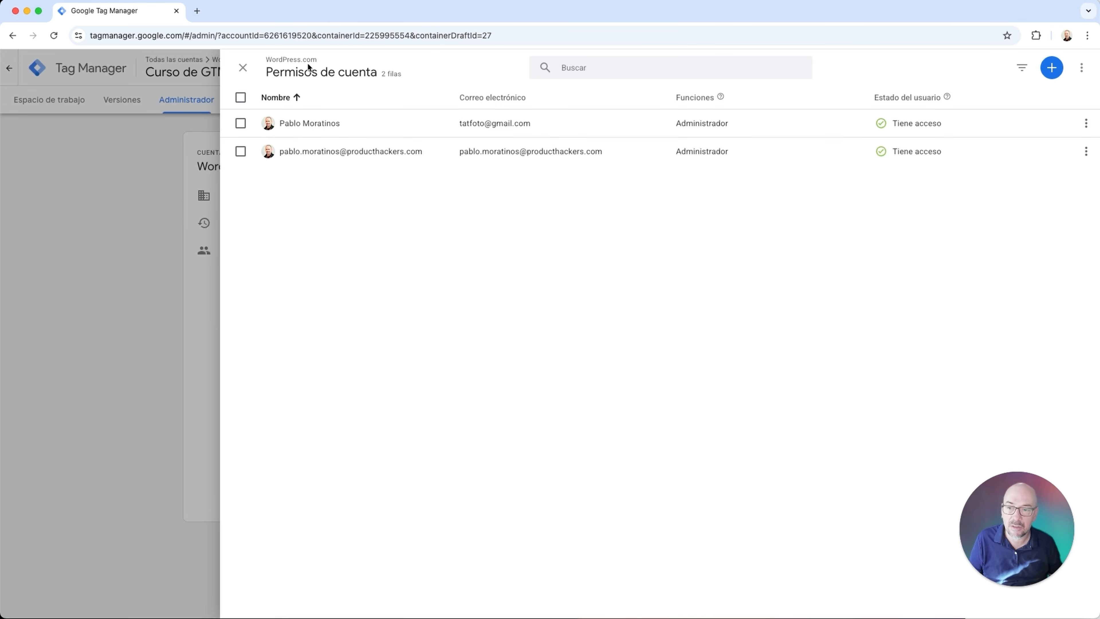
left_click(243, 70)
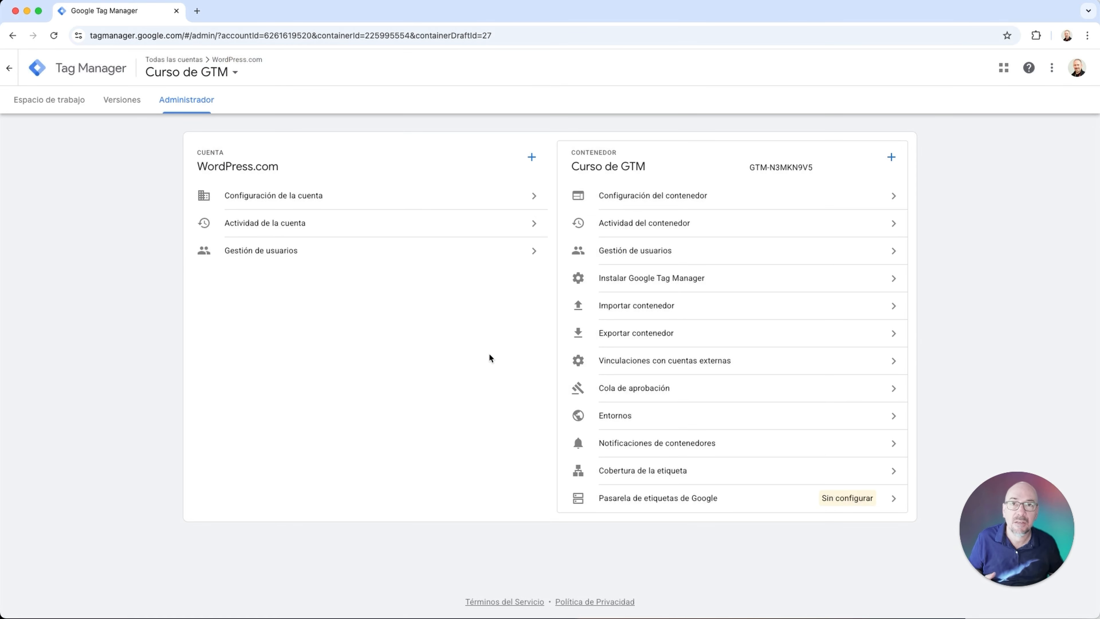
left_click(635, 252)
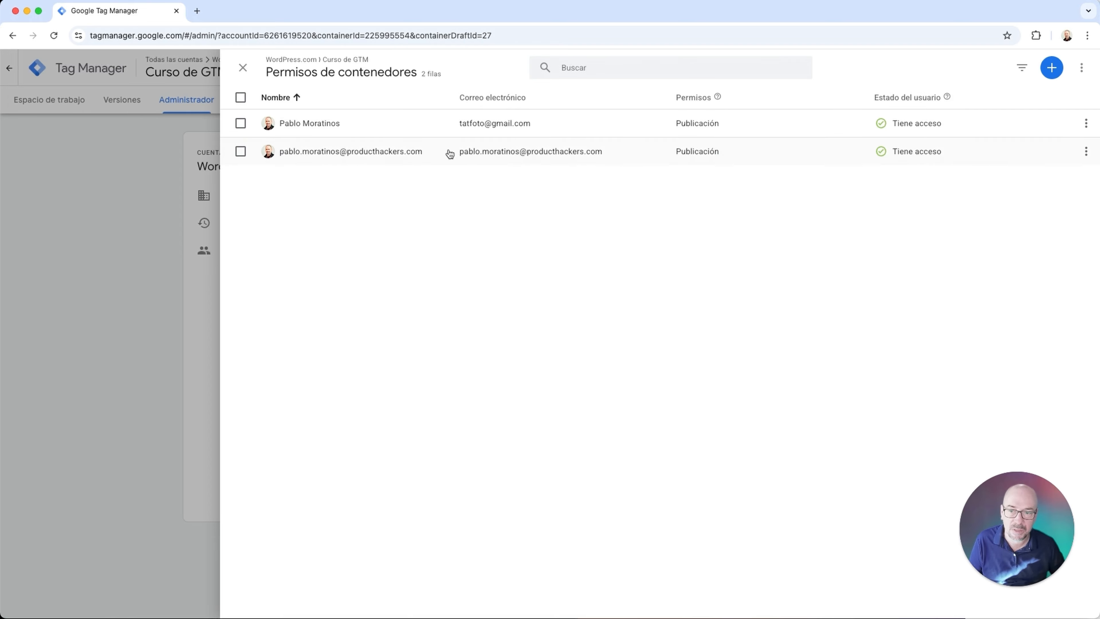
left_click(406, 155)
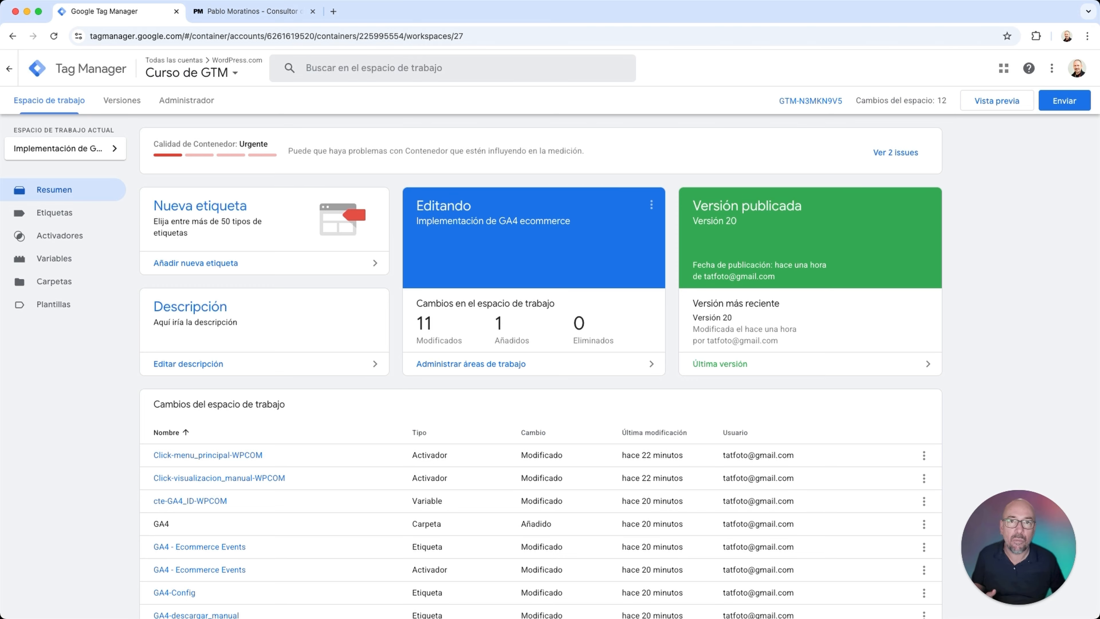
Step: View the website's home page with its cookie consent banner in the other browser tab, and return to Tag Manager
left_click(269, 12)
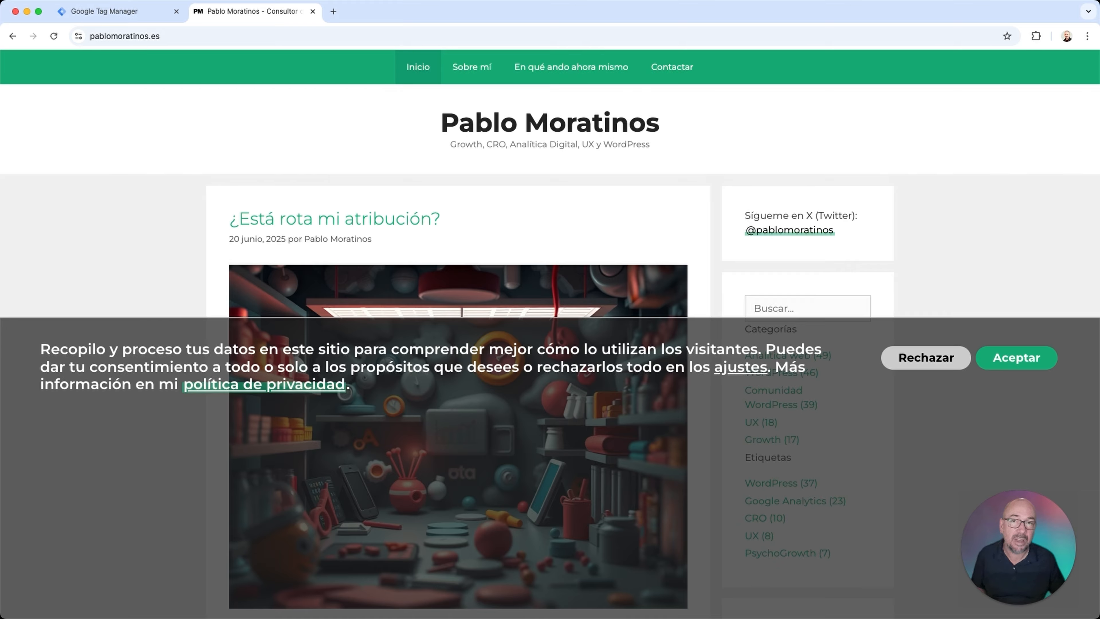
left_click(106, 13)
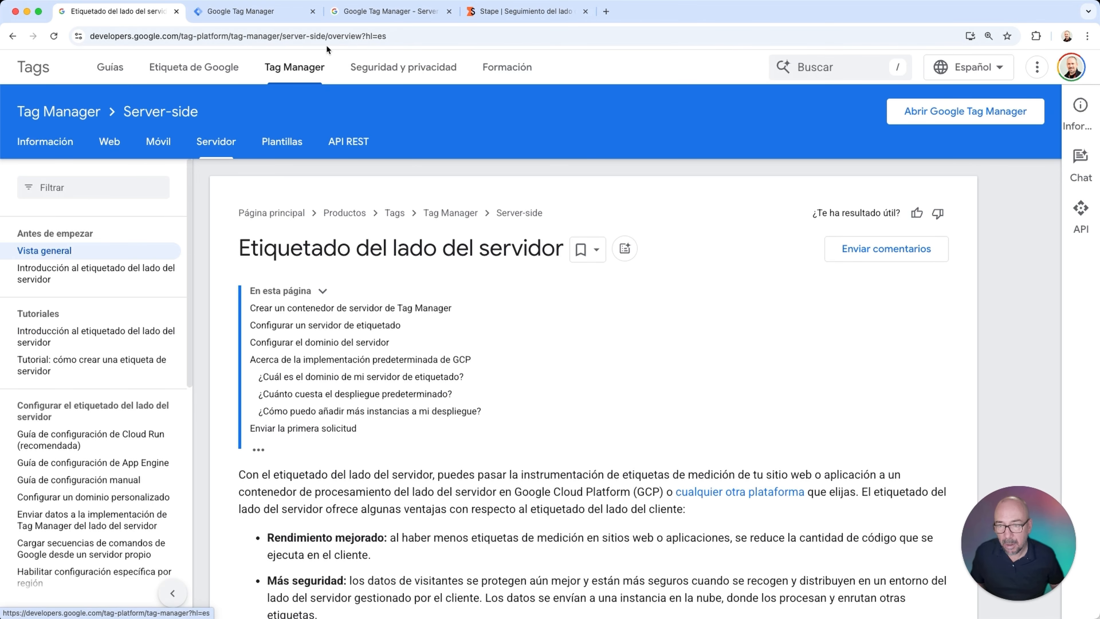
Step: Create a Server container named "SS wpanalytics.ninja" in the WordPress.com account of Tag Manager
left_click(266, 15)
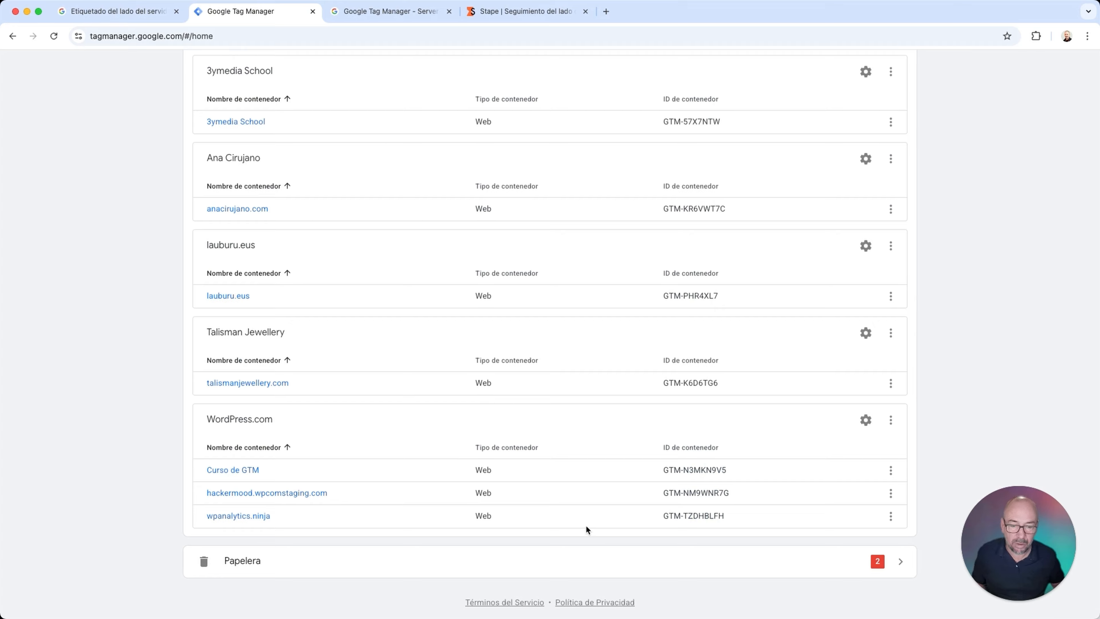
left_click(891, 421)
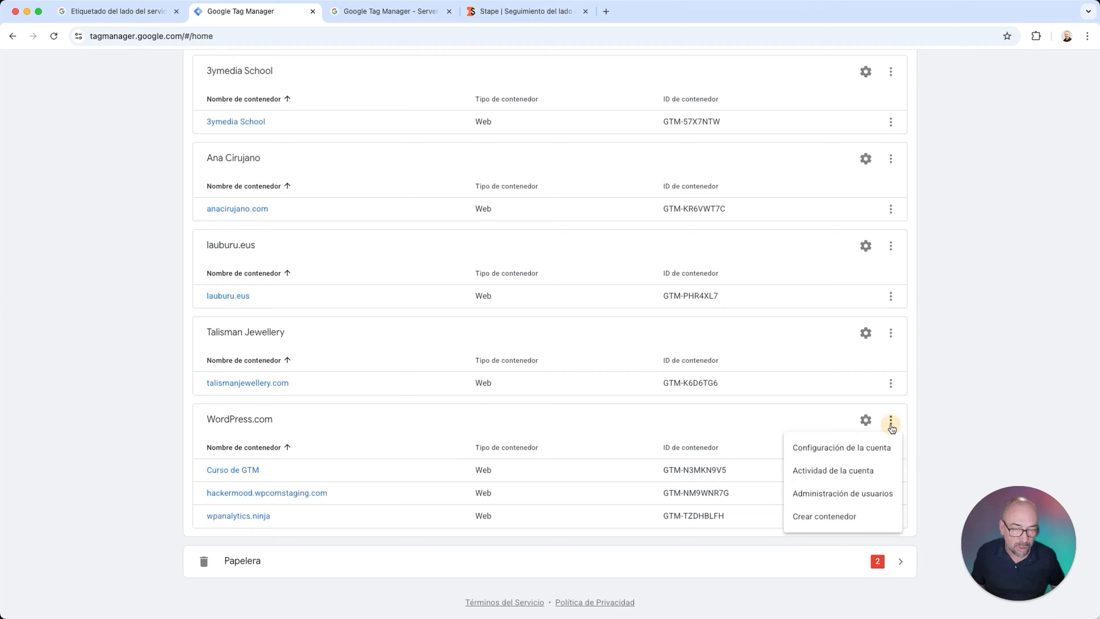
left_click(829, 516)
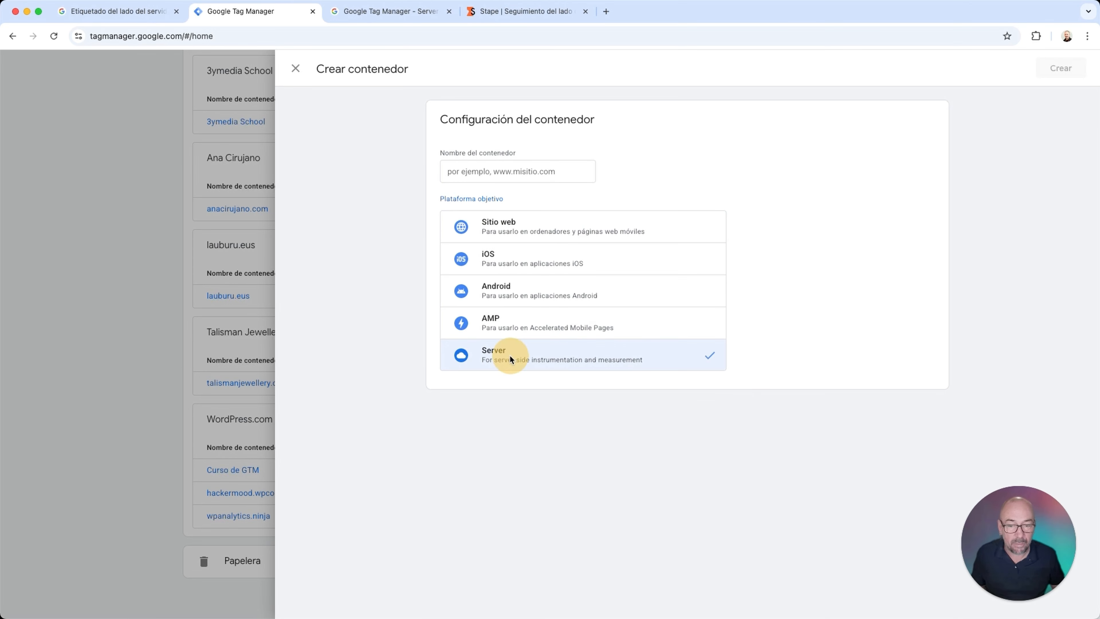
left_click(487, 171)
type("ss ")
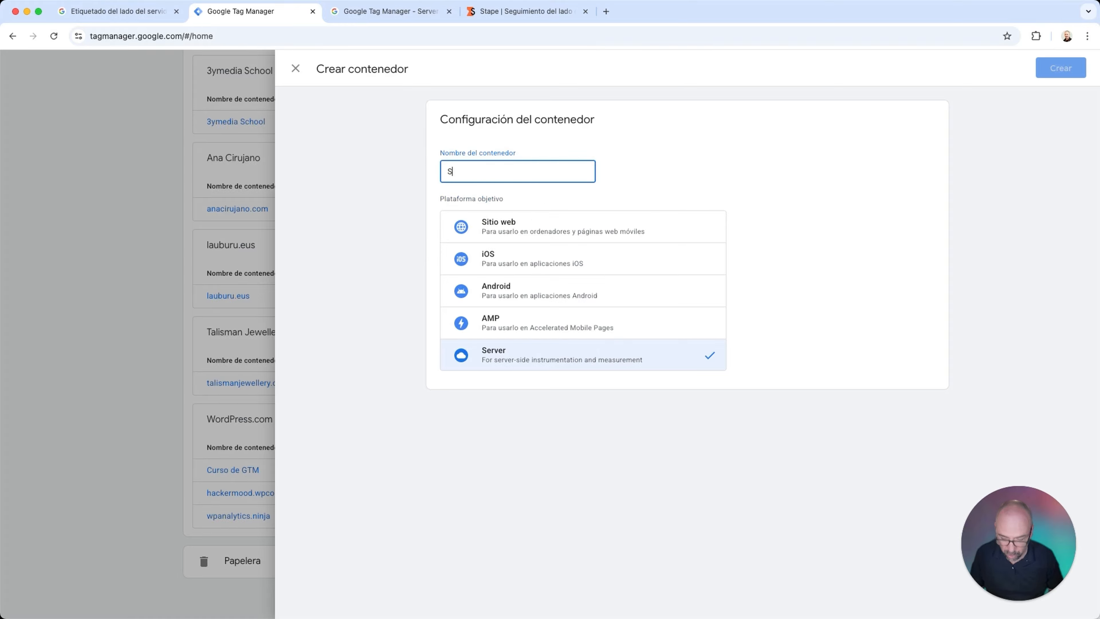
type("wpanal")
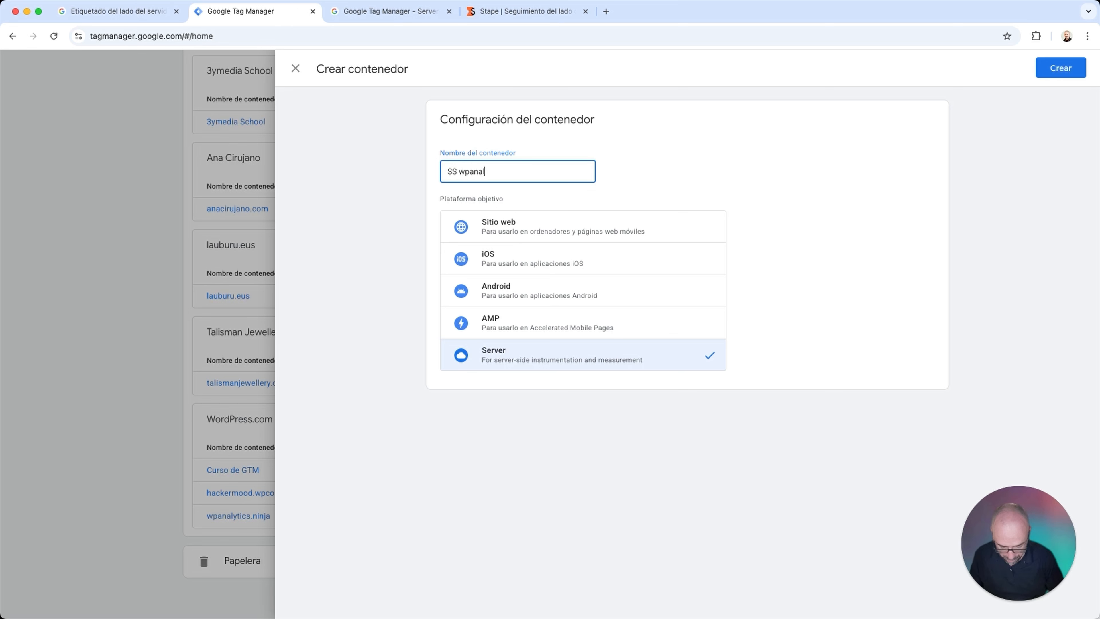
type("ytics")
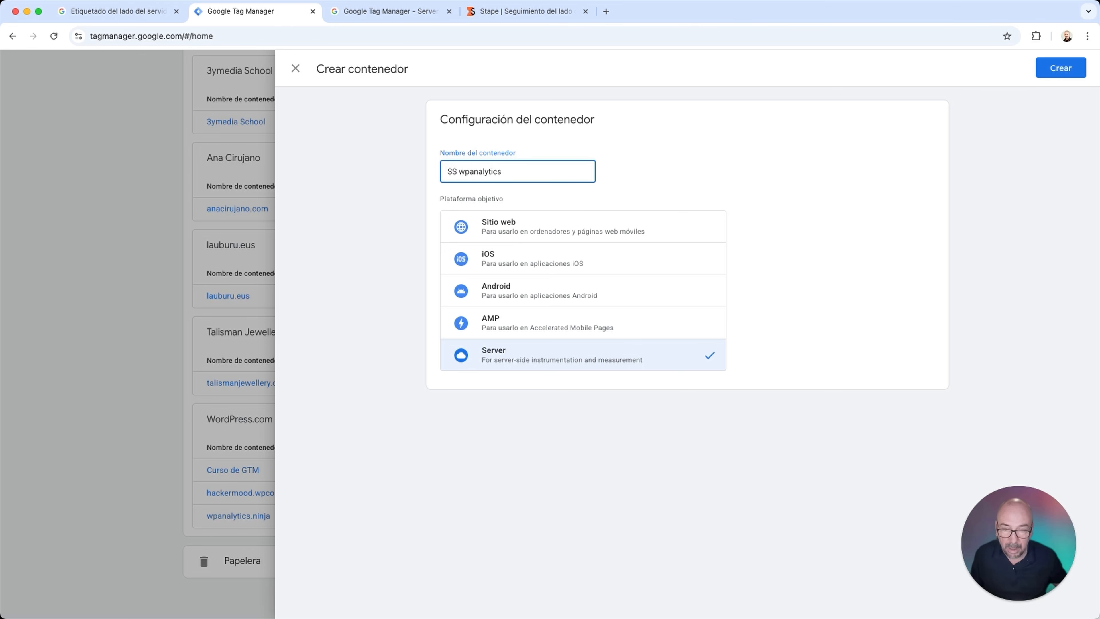
type(".ninja")
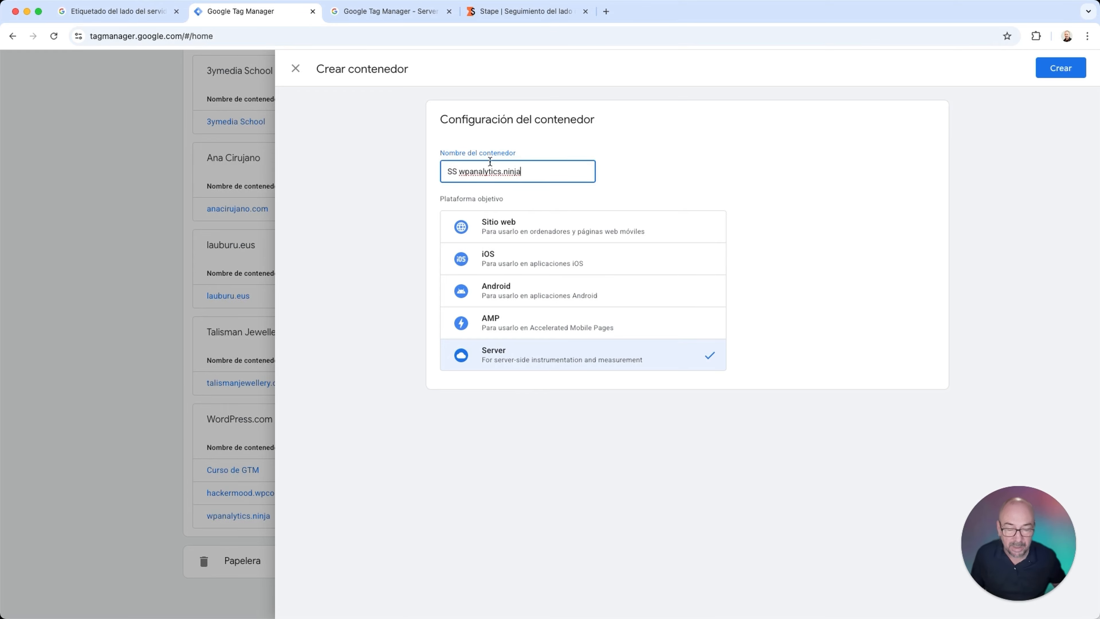
left_click(1068, 68)
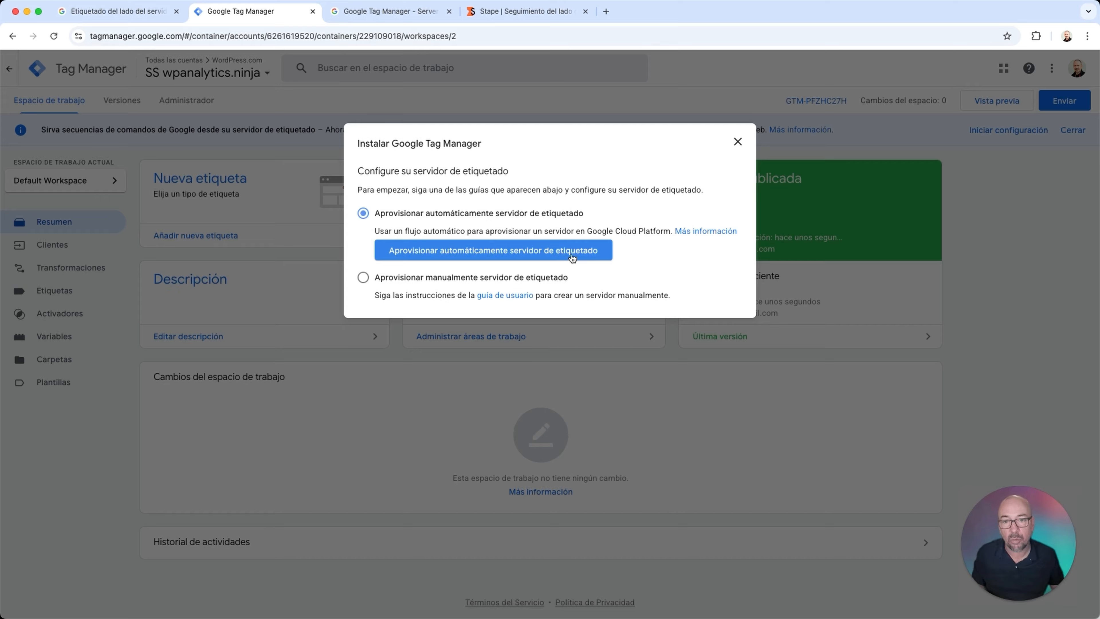
Step: View the Stape home page and the new container's tagging server provisioning options, ending on Google's explanation of server-side tagging
left_click(504, 16)
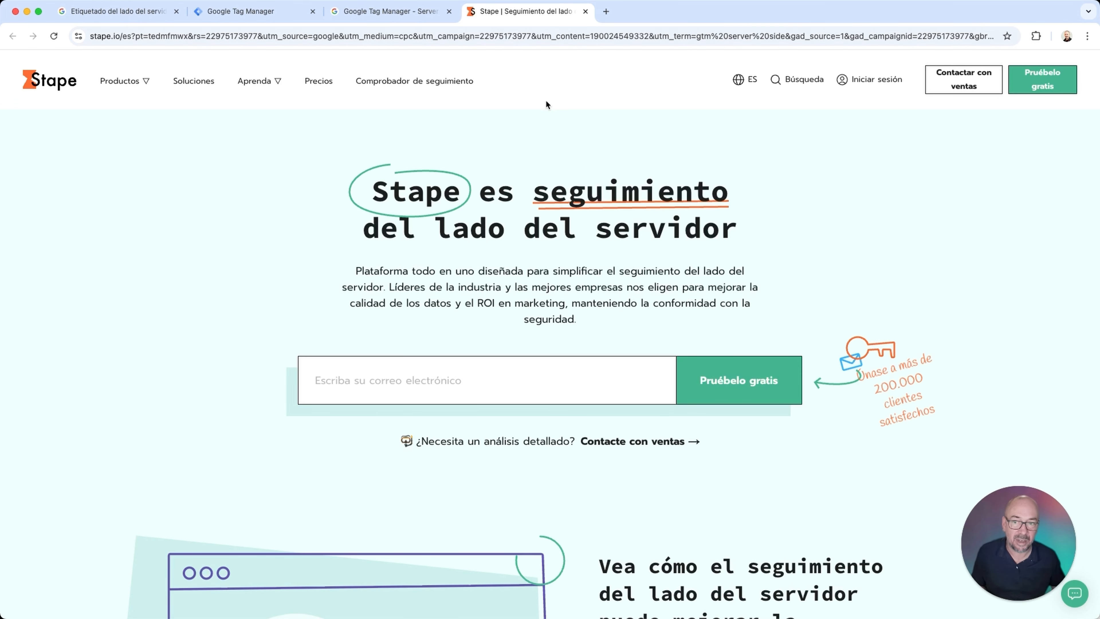
left_click(238, 13)
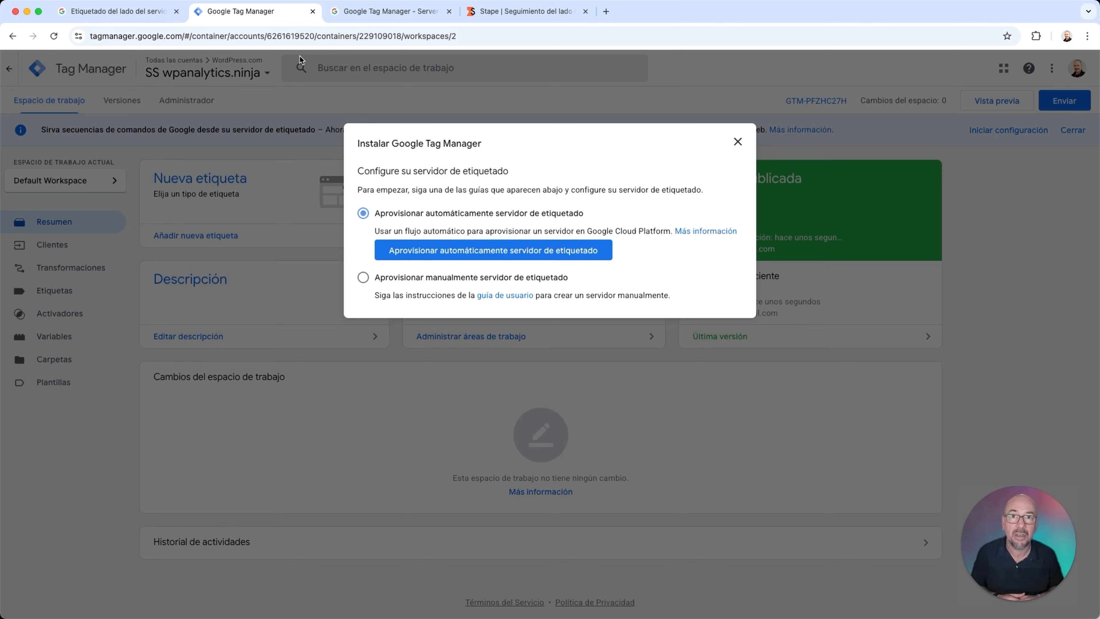
left_click(345, 21)
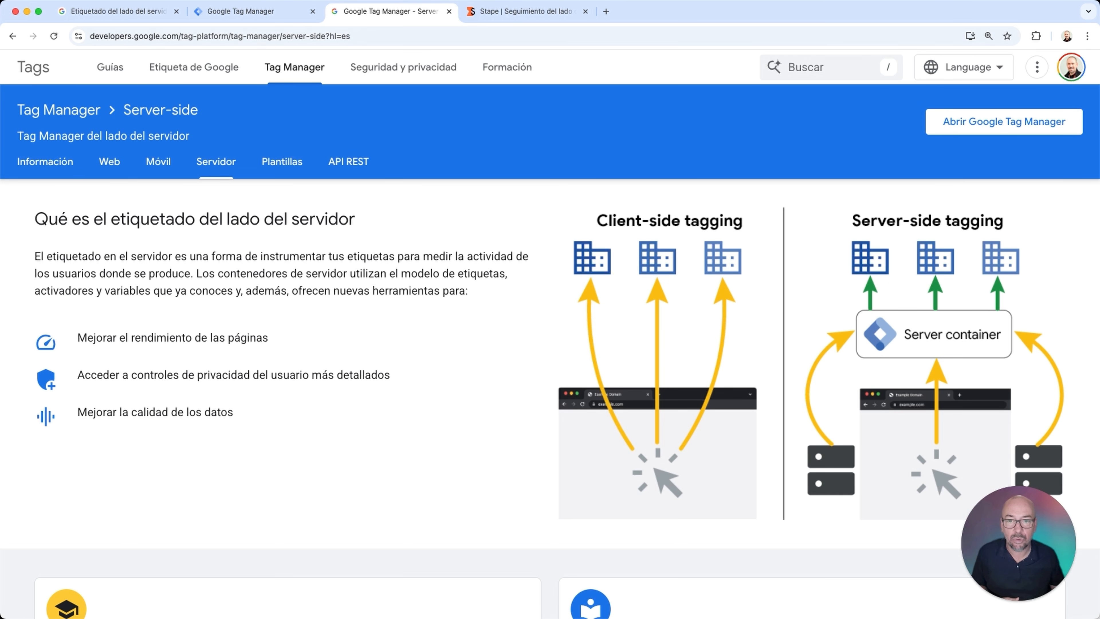
Step: Go to the Stape website, look through its product prices, and open the detailed pricing for Server GTM Hosting
left_click(528, 11)
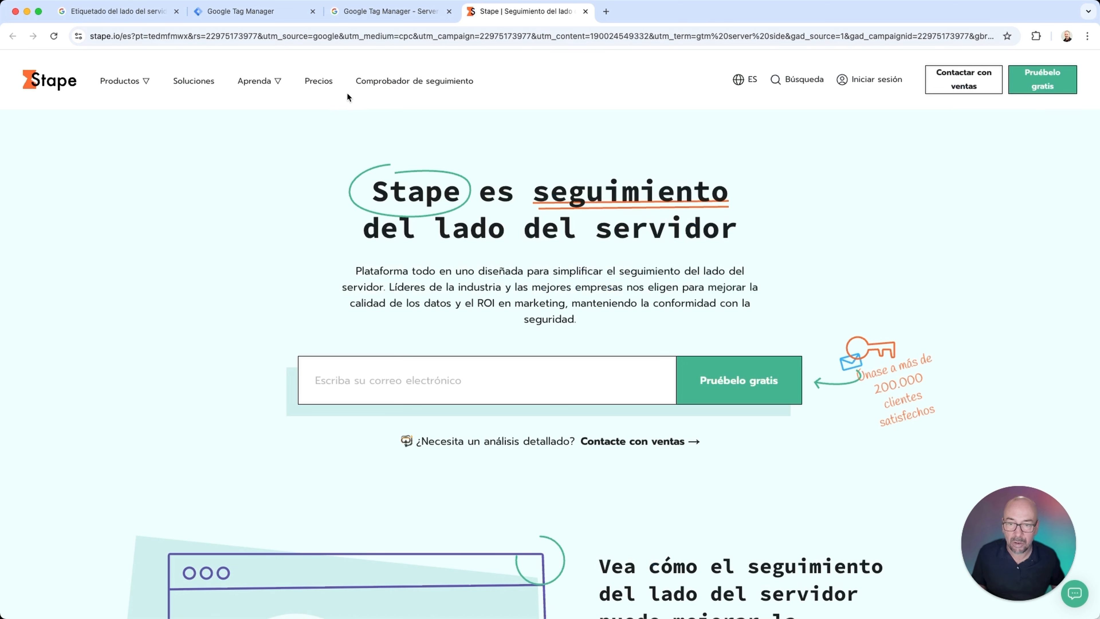
left_click(318, 81)
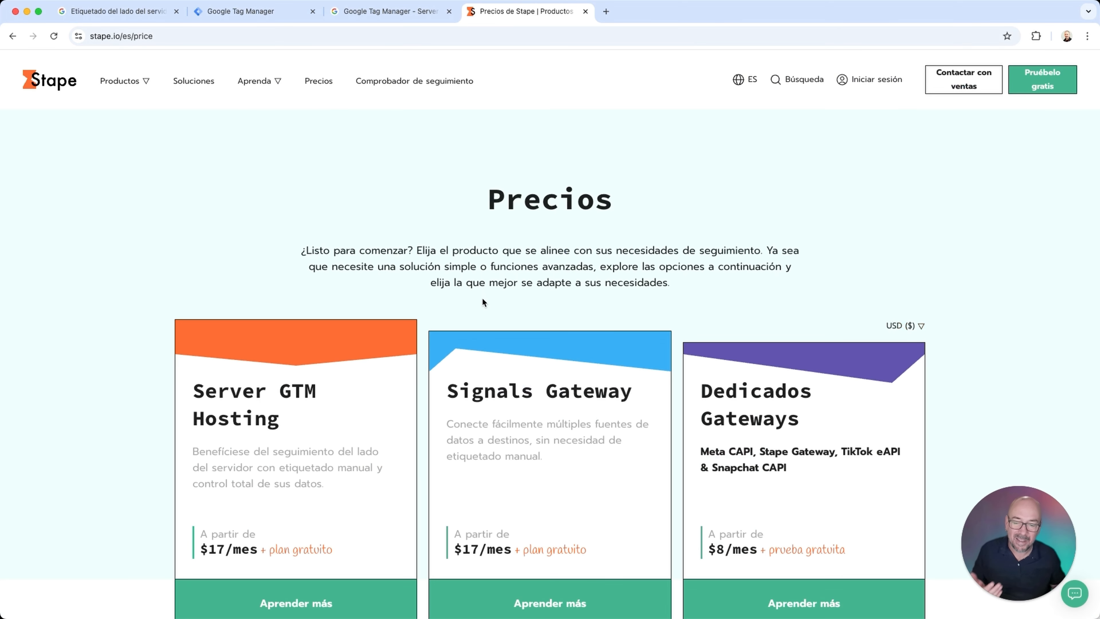
scroll(490, 320, "down", 3)
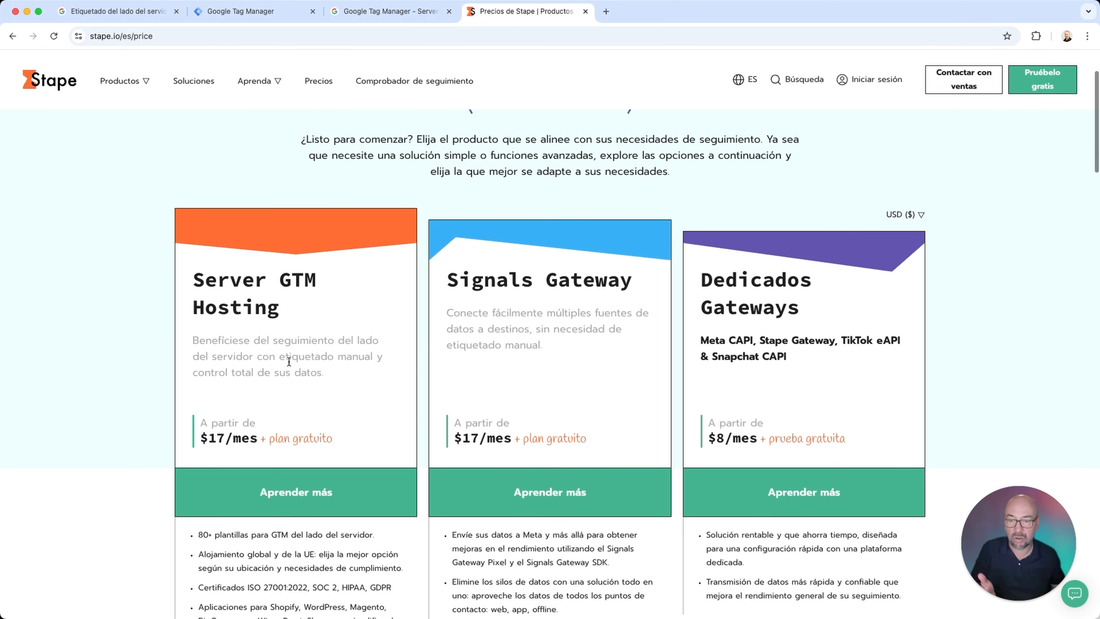
scroll(280, 373, "down", 3)
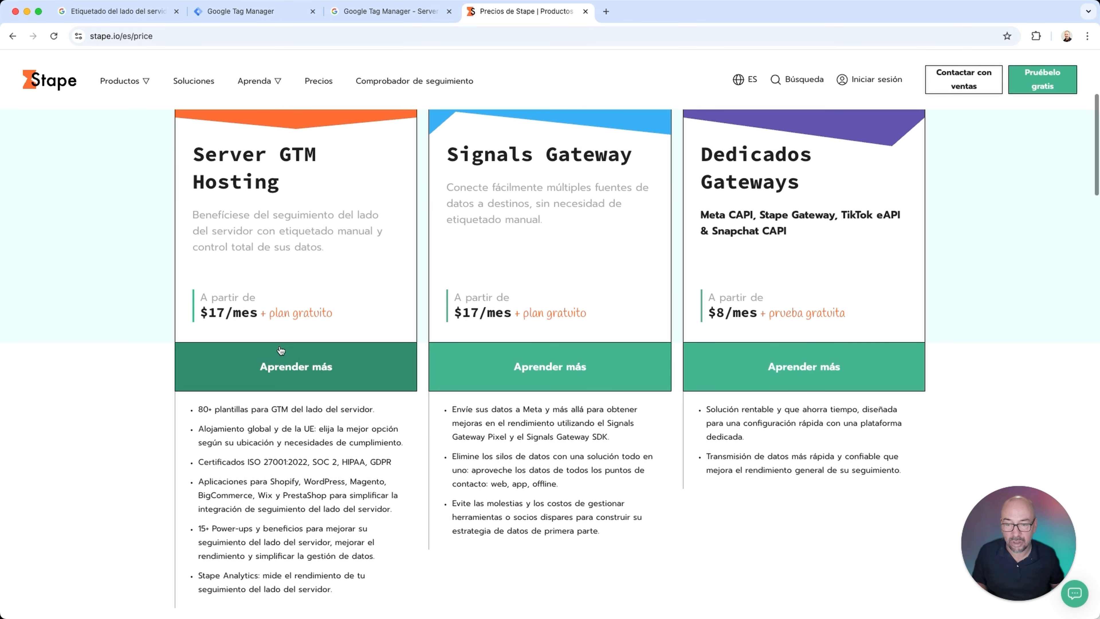
scroll(286, 342, "down", 2)
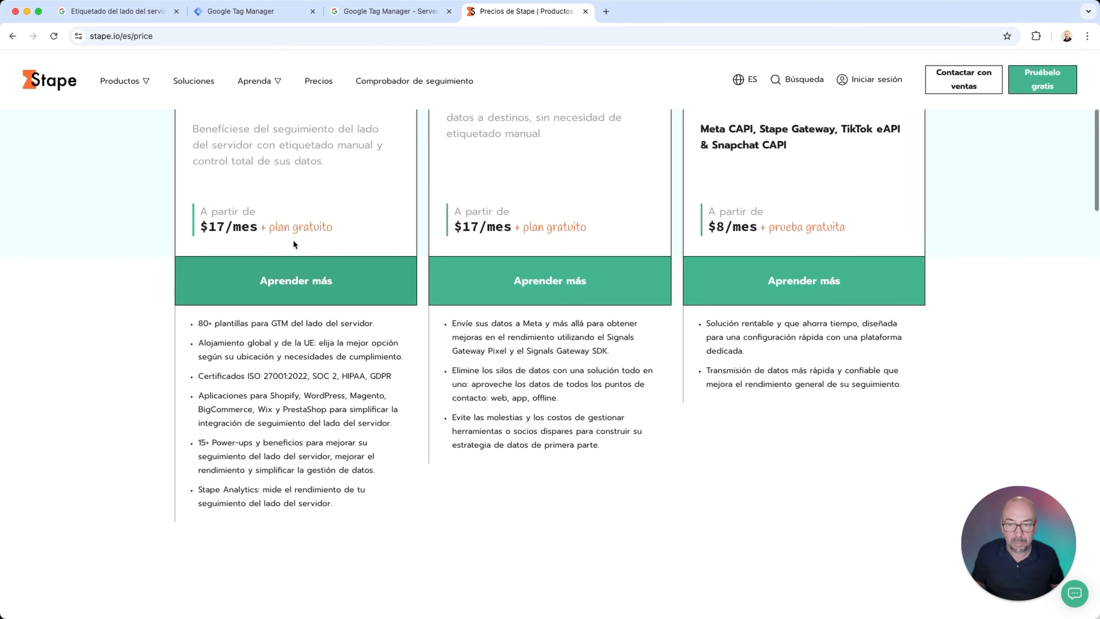
left_click(296, 288)
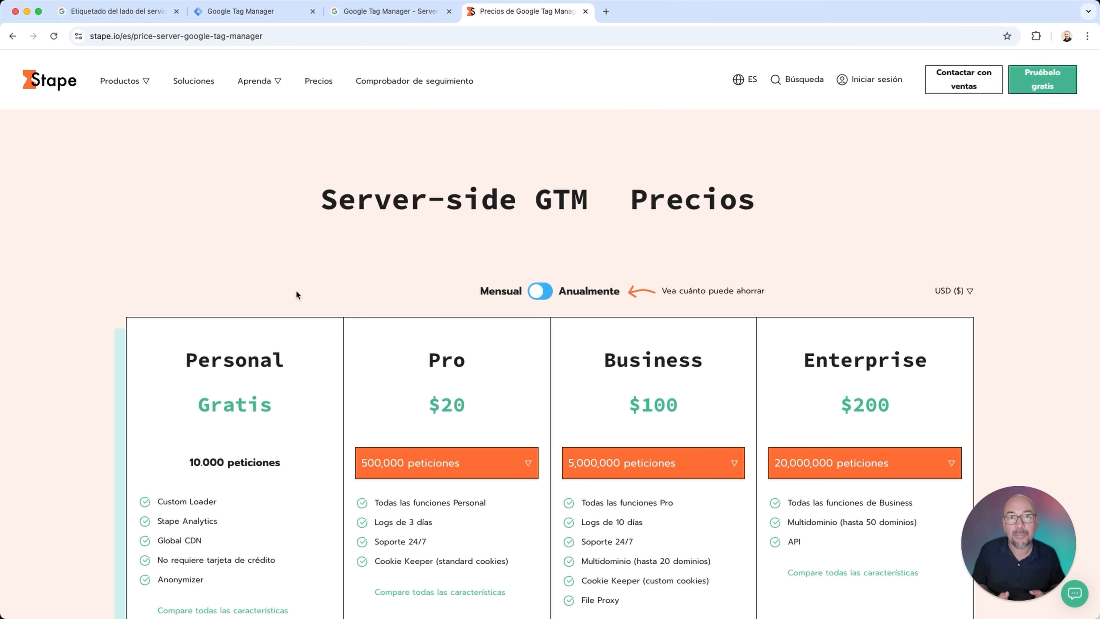
Step: Review the Server-side GTM plans and check the request volume options of the Pro plan
scroll(313, 307, "down", 4)
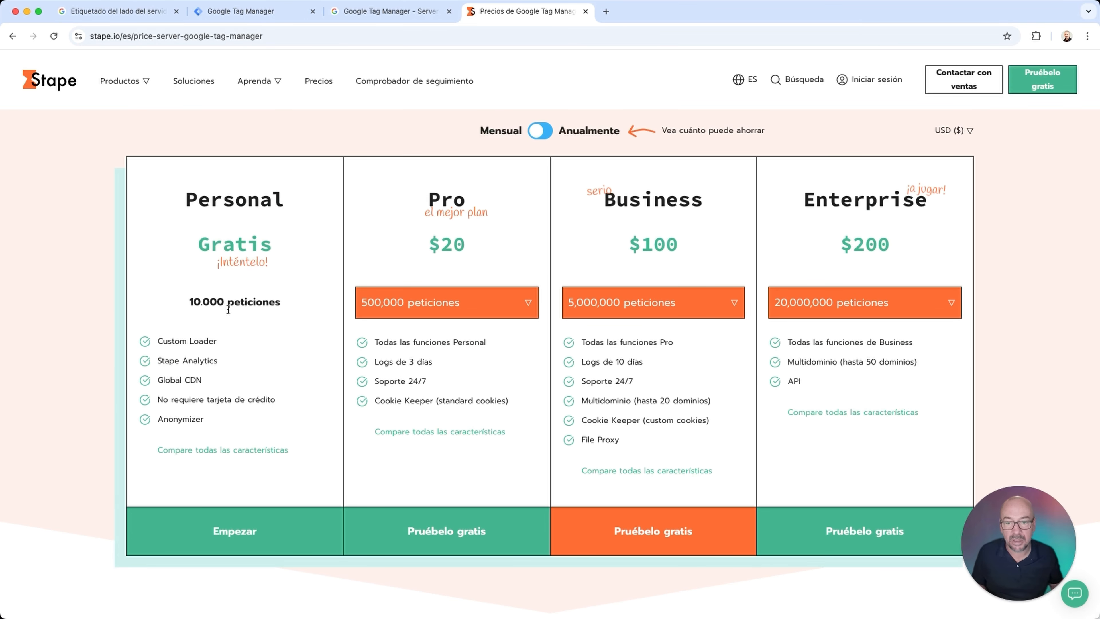
left_click(447, 305)
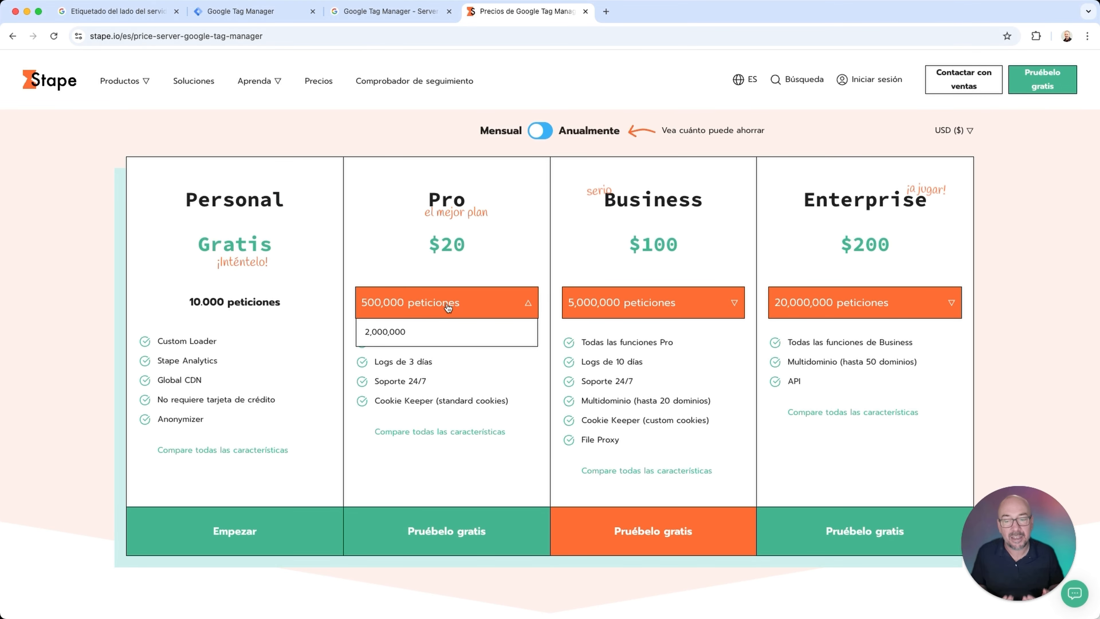
left_click(449, 307)
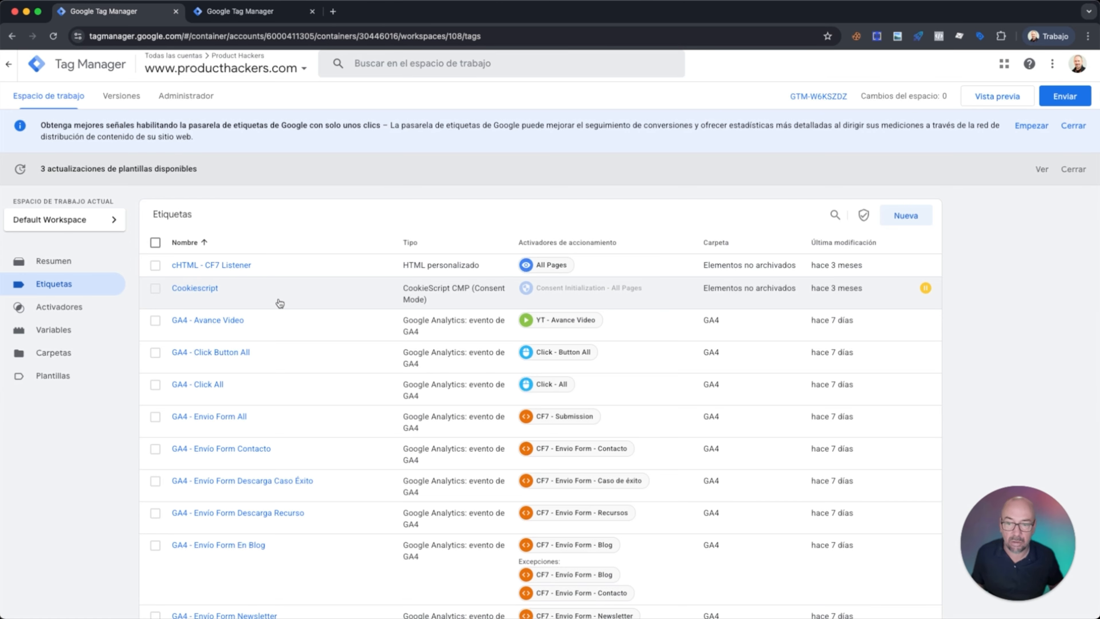
Step: Inspect the GA4 - Avance Video tag and the server_container_url parameter in its event settings variable, GA4-events_config-SS-PH
left_click(217, 320)
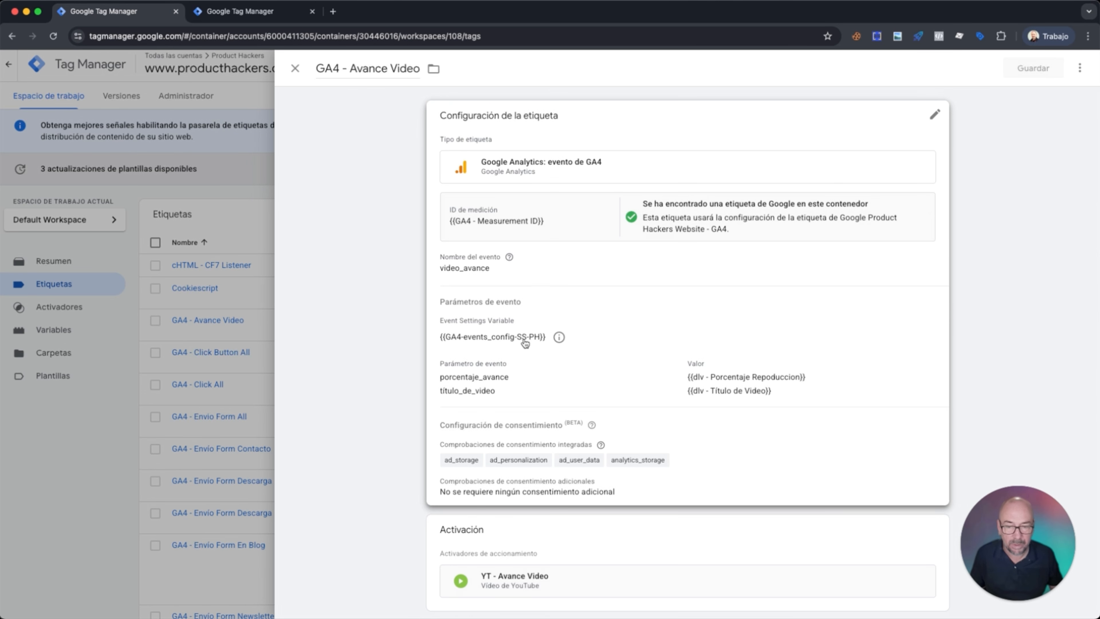
left_click(558, 337)
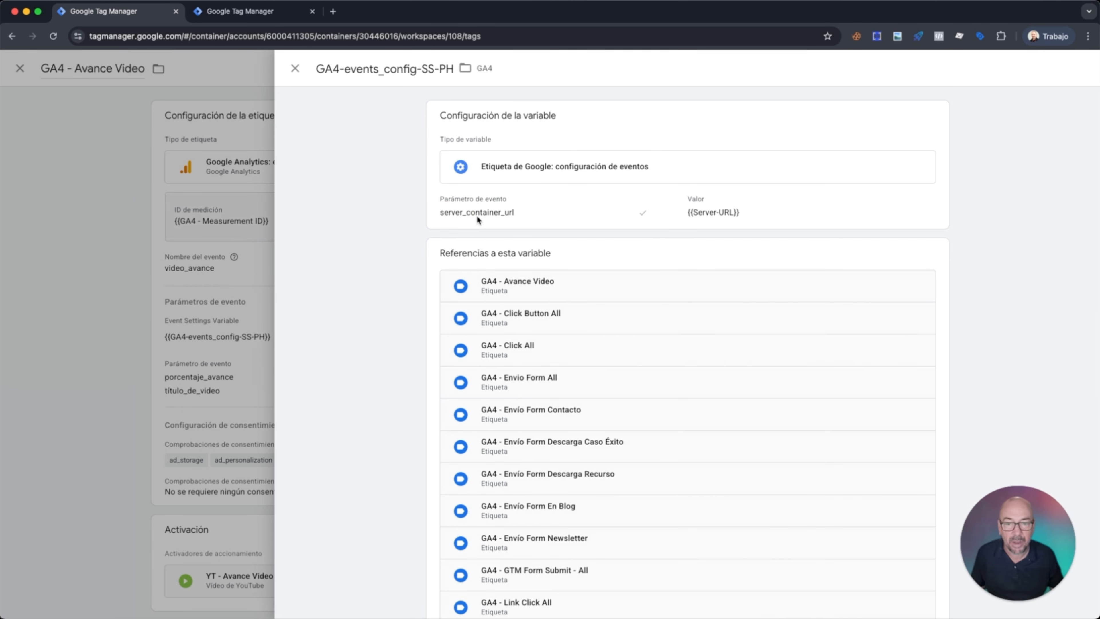
left_click_drag(434, 215, 456, 214)
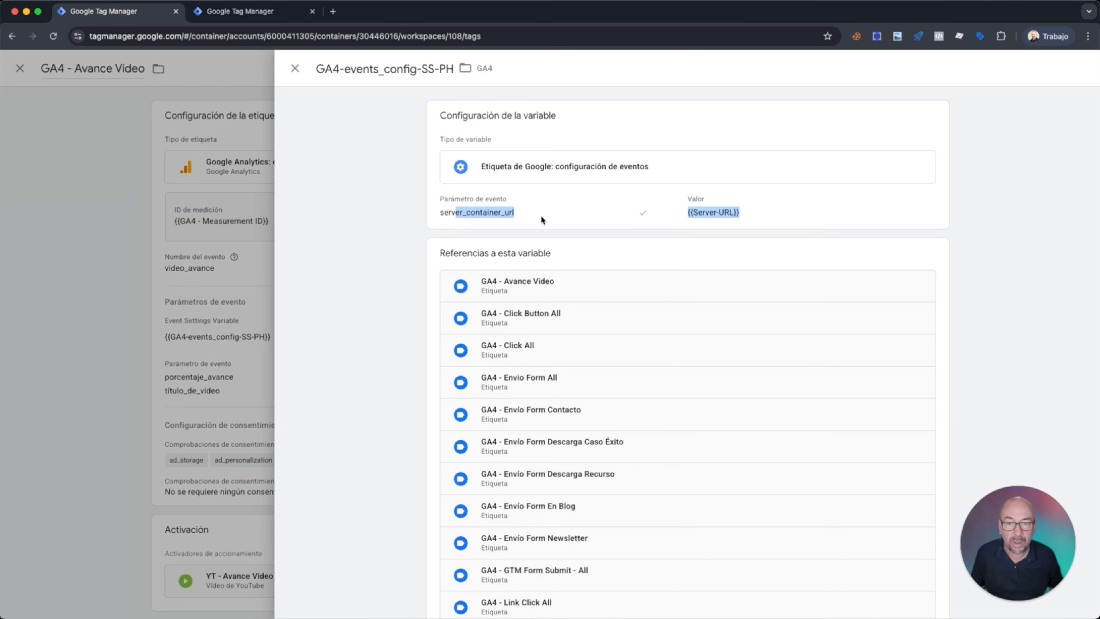
left_click(720, 211)
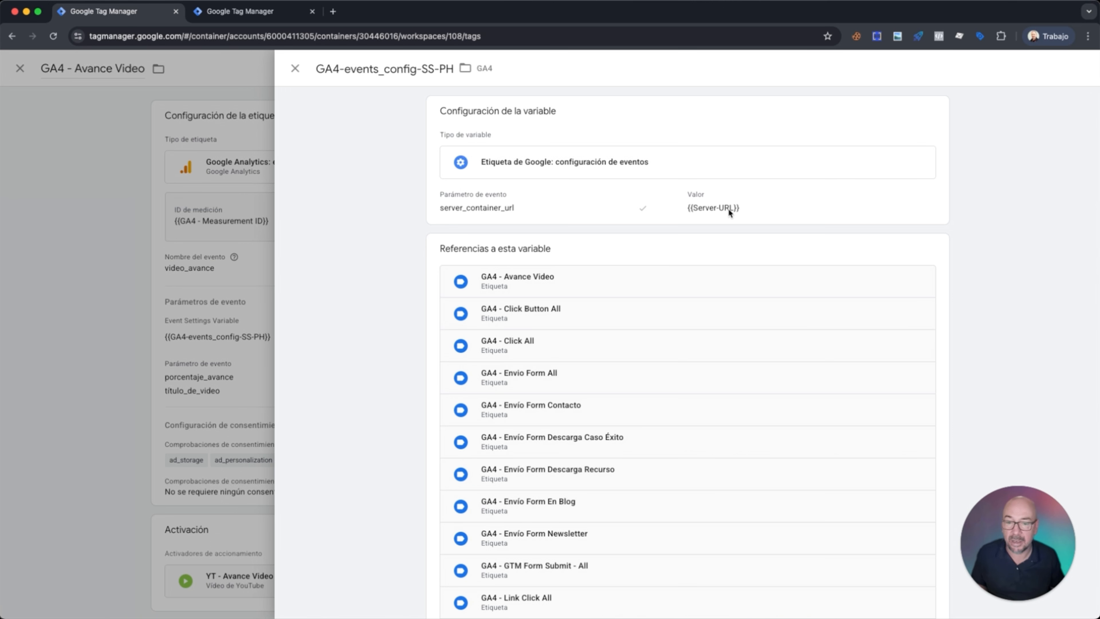
left_click(295, 69)
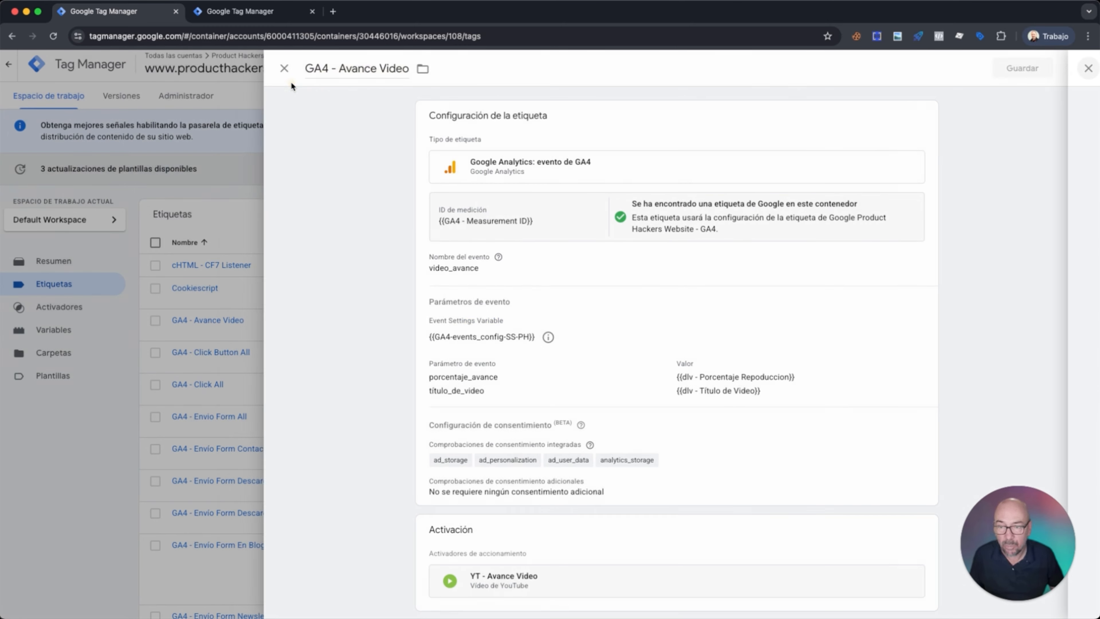
Step: Switch to the SS producthackers.com server container and review its clients and tags
left_click(238, 13)
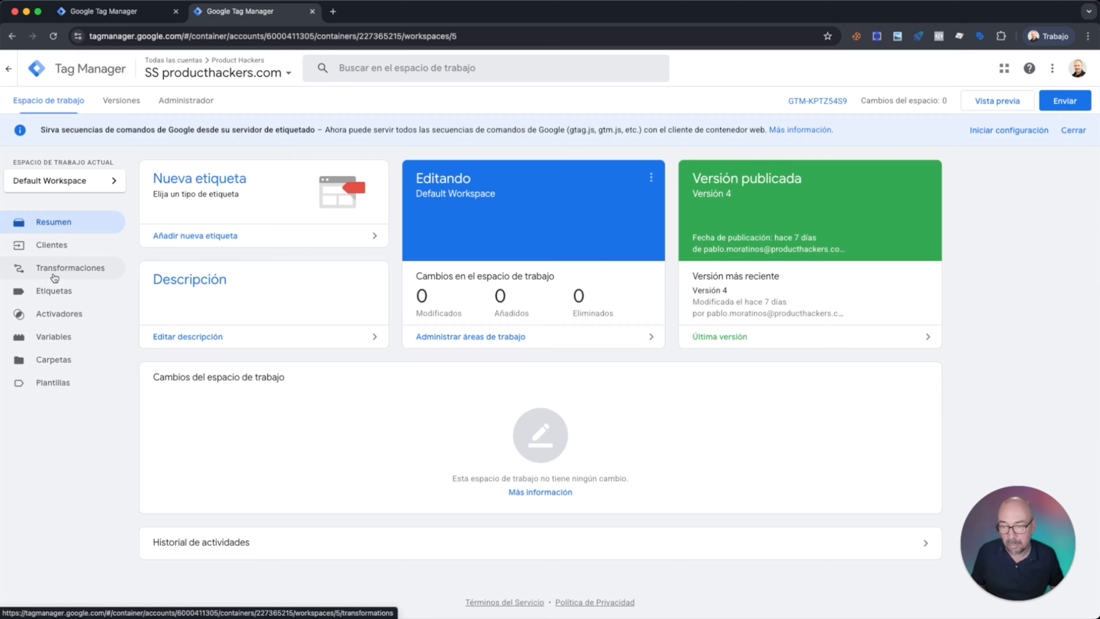
left_click(52, 245)
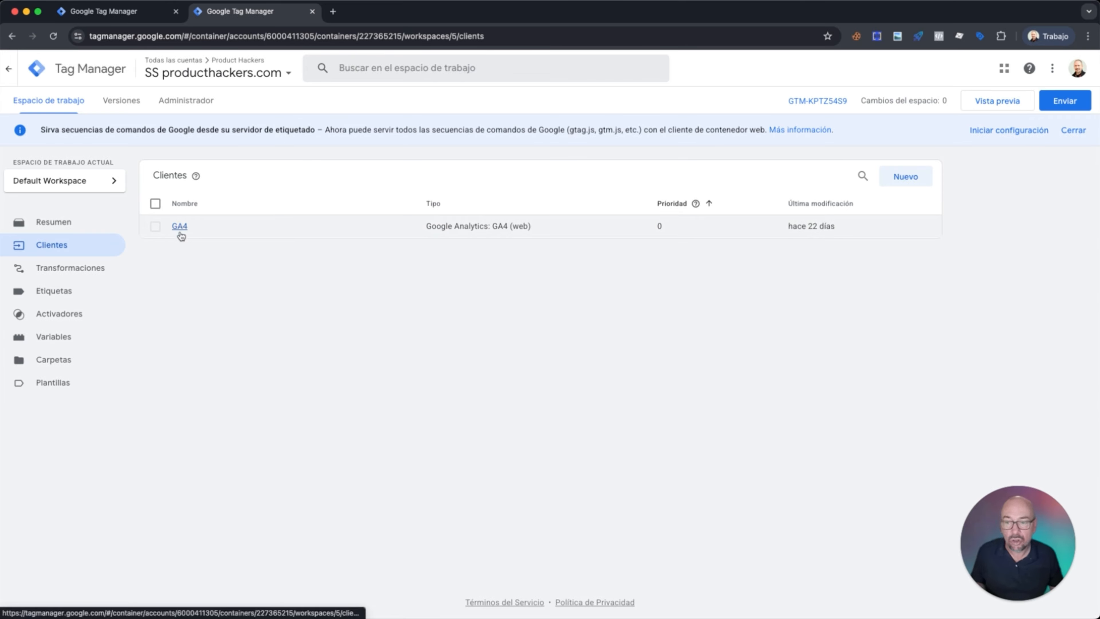
left_click(55, 291)
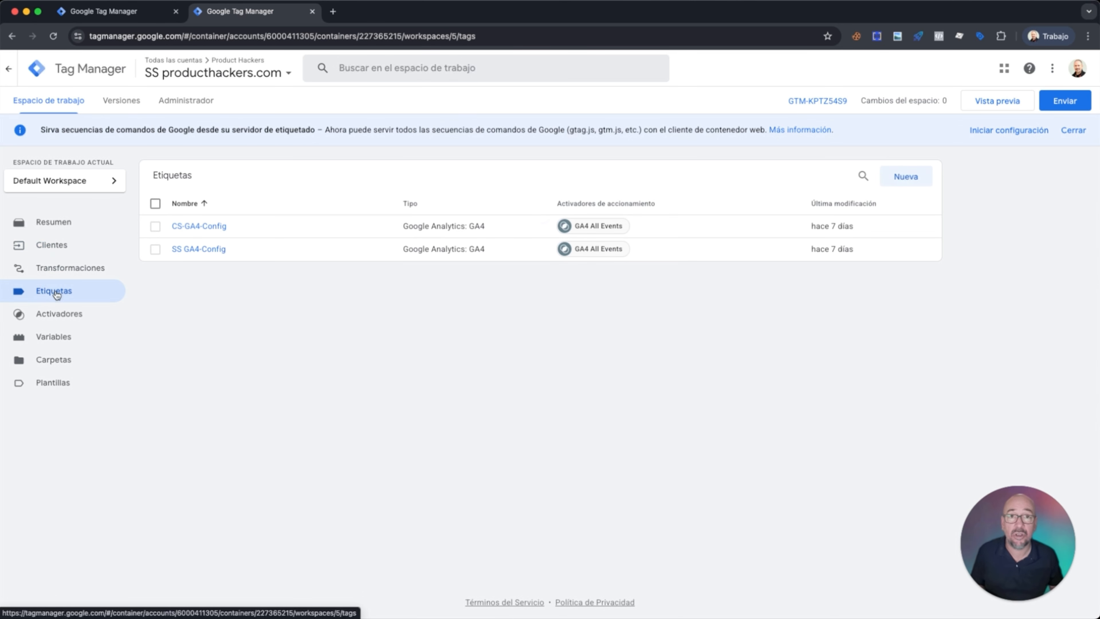